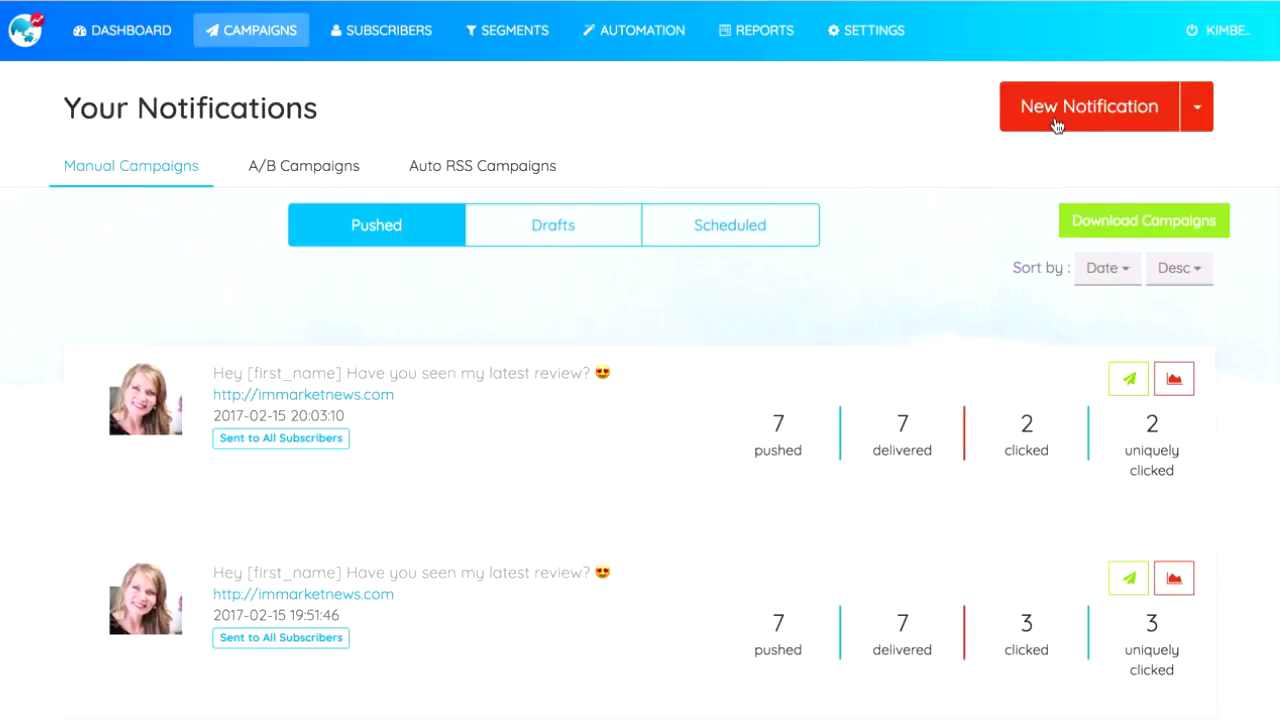
Start a new notification and begin its message with "Hey" followed by the First Name personalization.
click(1057, 125)
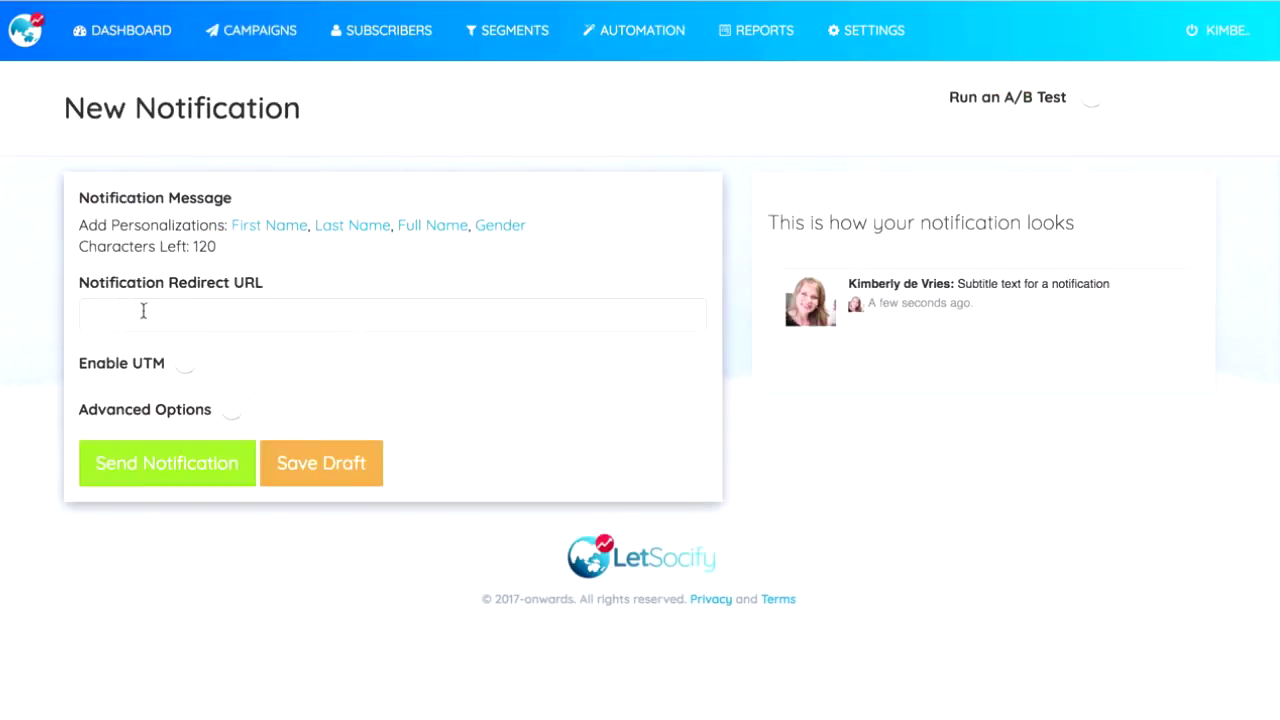
click(195, 259)
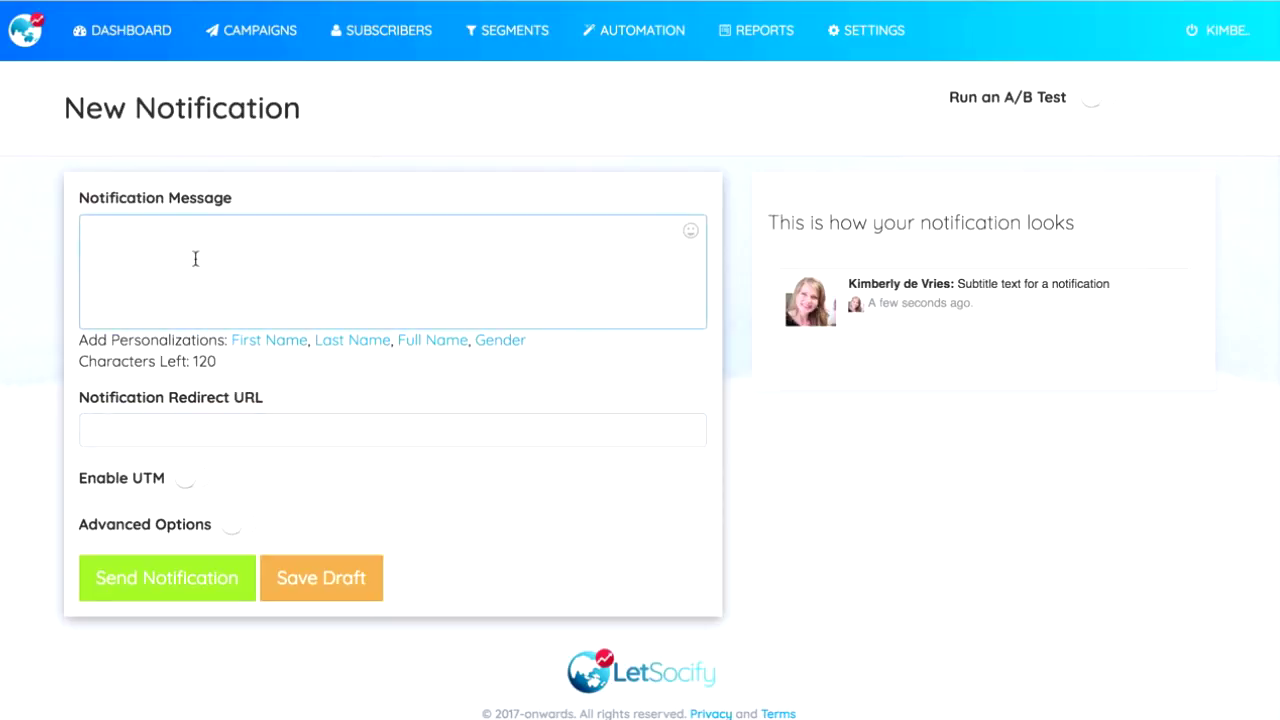
text(Hey)
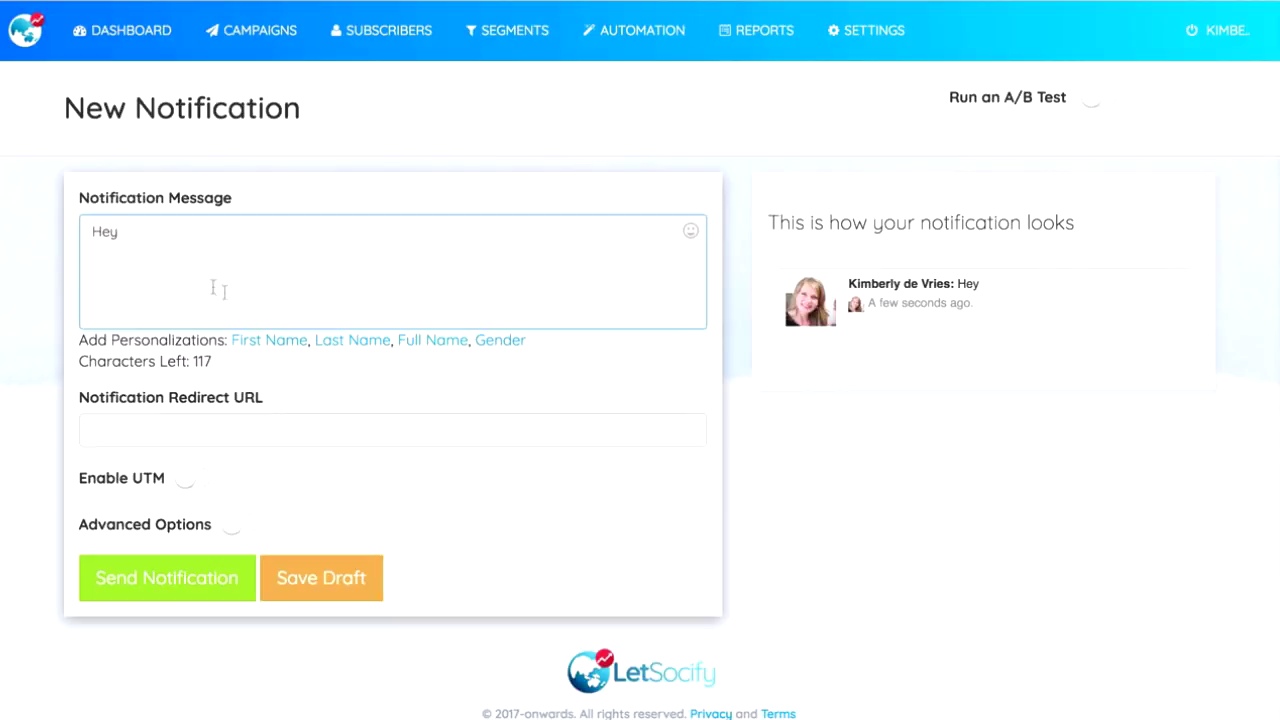
click(257, 341)
click(206, 245)
Continue the message with "Have you seen the latest in Facebook Marketing?" and add the grinning smiley emoji at its end.
text(Hav)
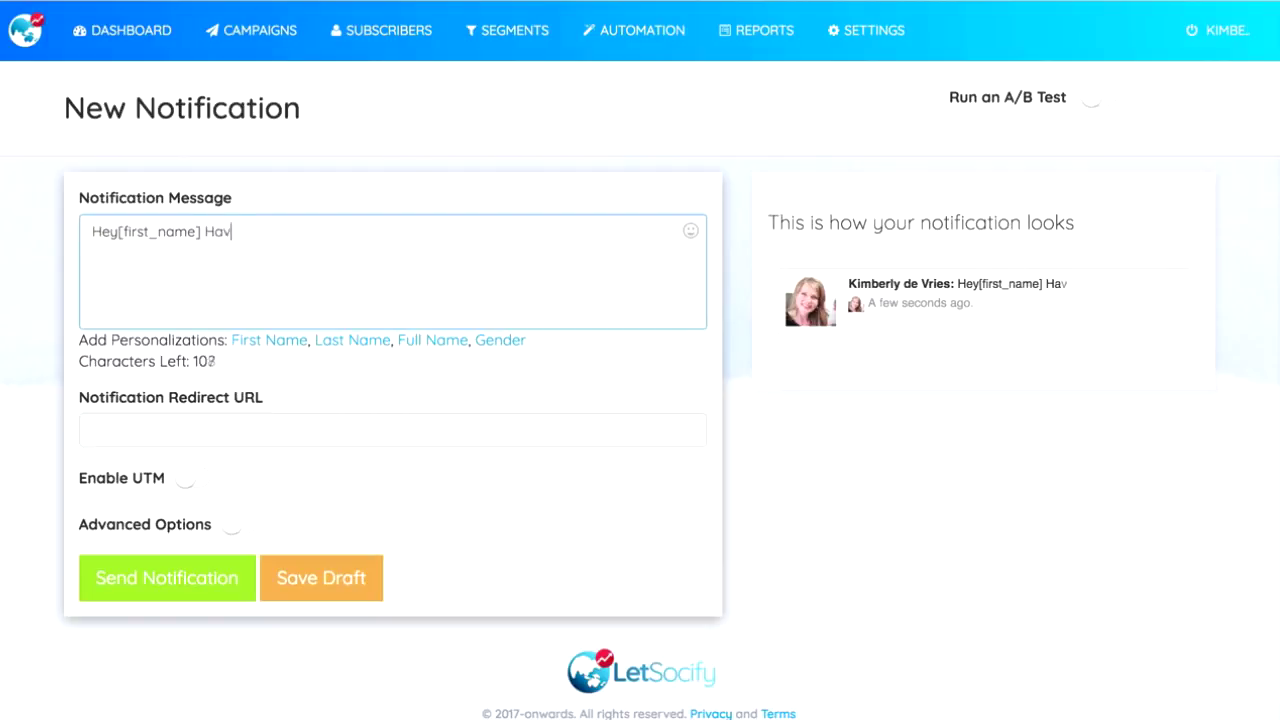
text(e you seen the )
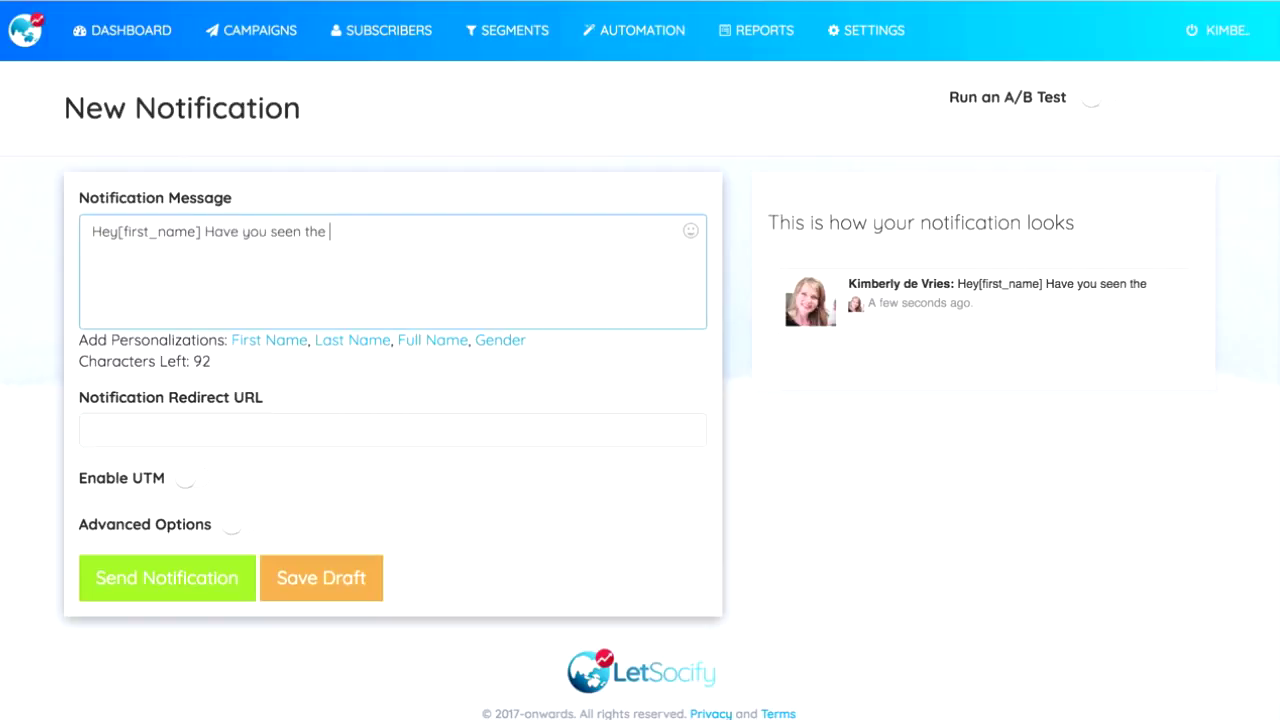
text(latest in 'Tec)
key(BackSpace)
key(BackSpace)
key(BackSpace)
key(BackSpace)
text(Facebook)
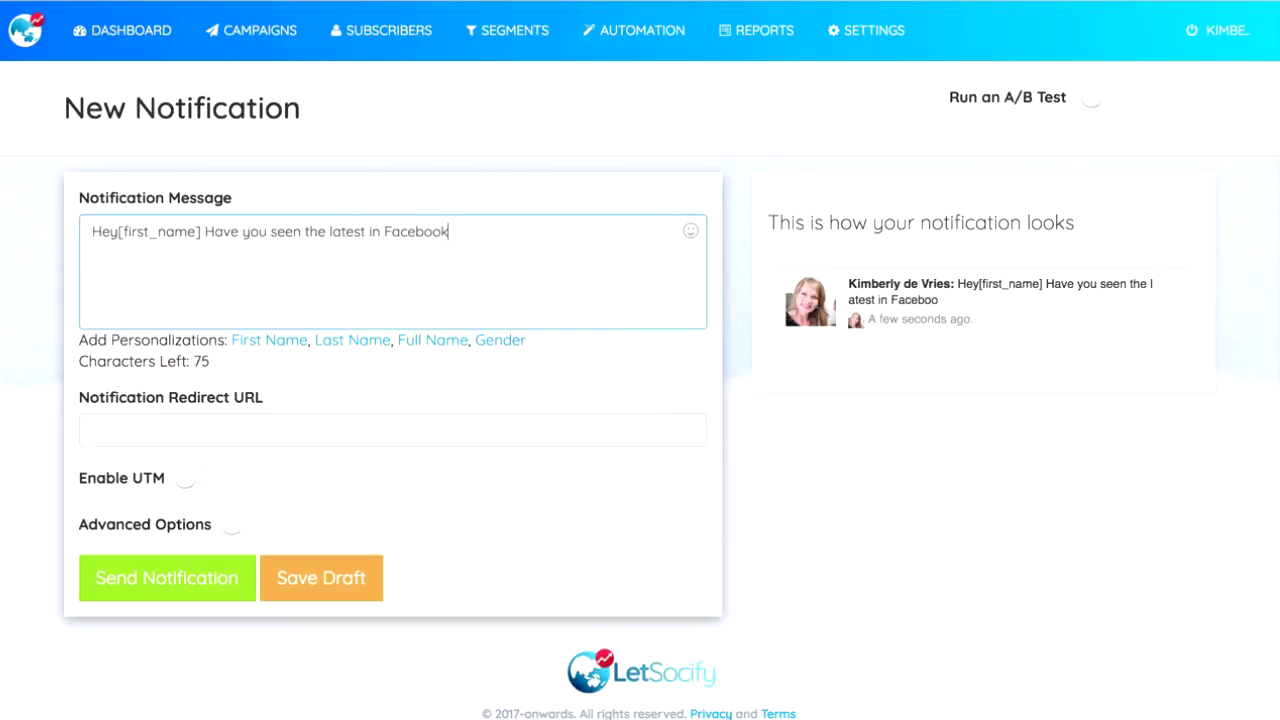
text( Marketing?)
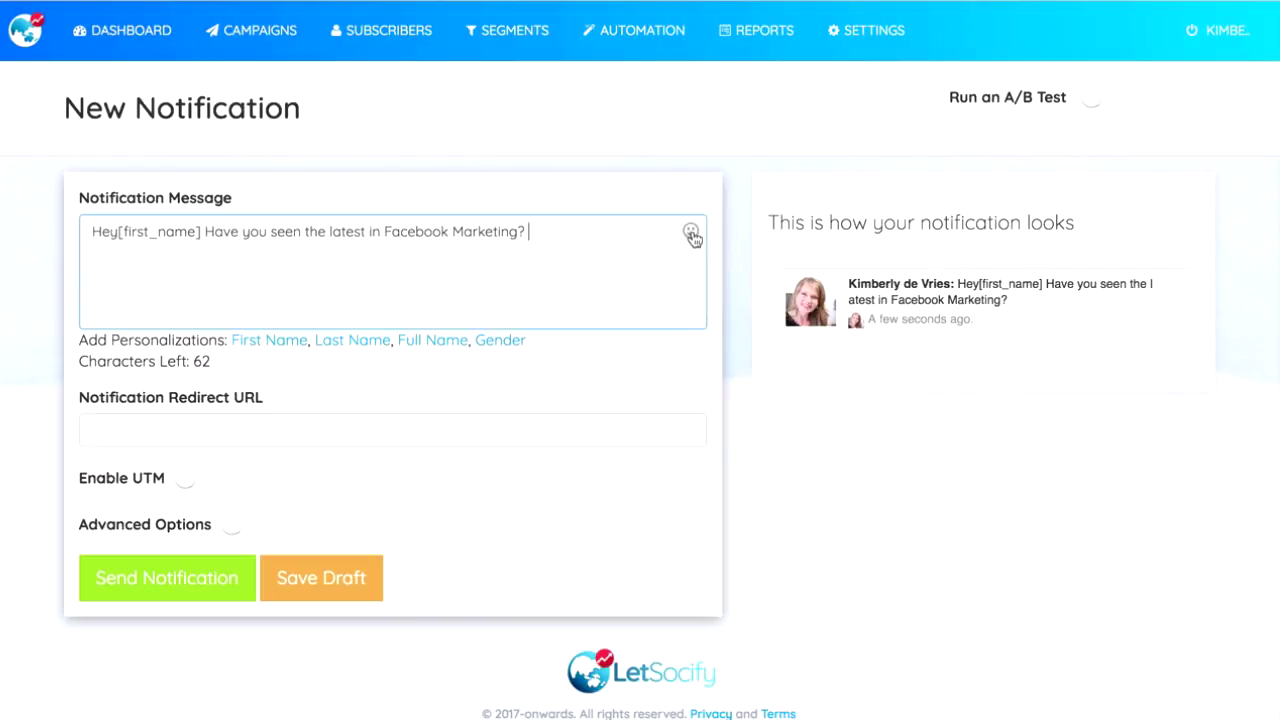
click(691, 234)
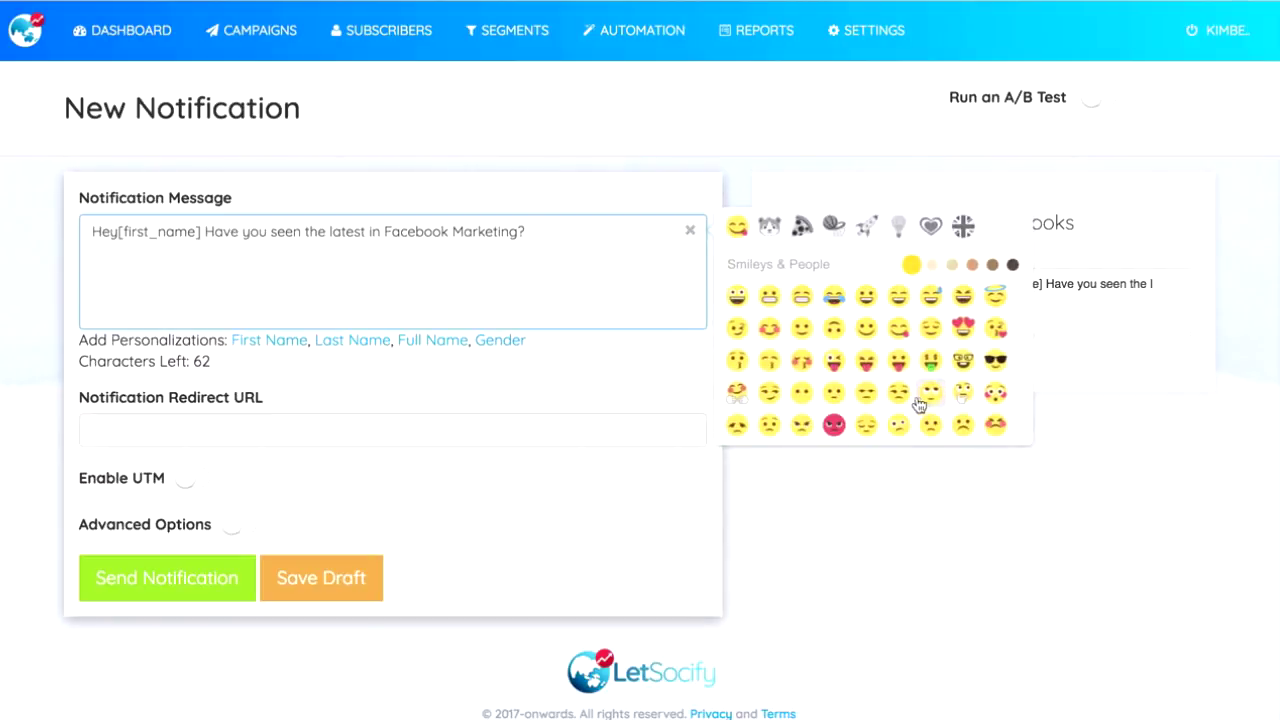
click(738, 298)
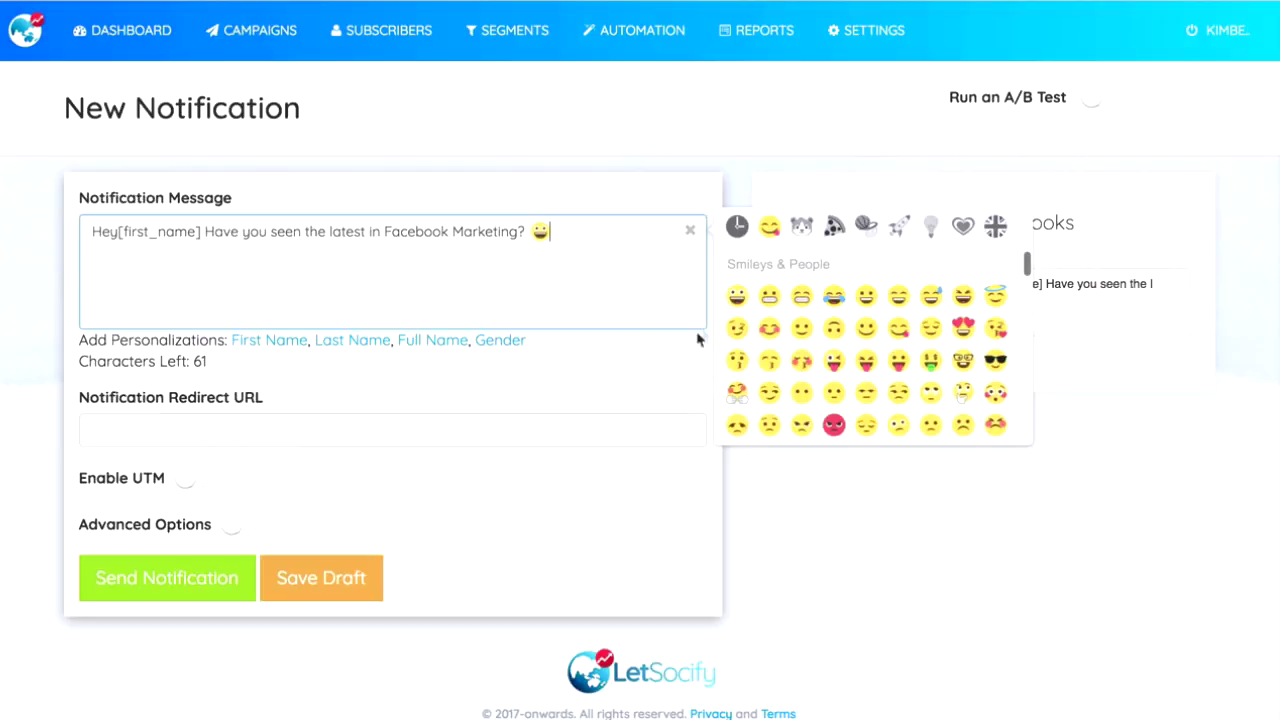
click(325, 428)
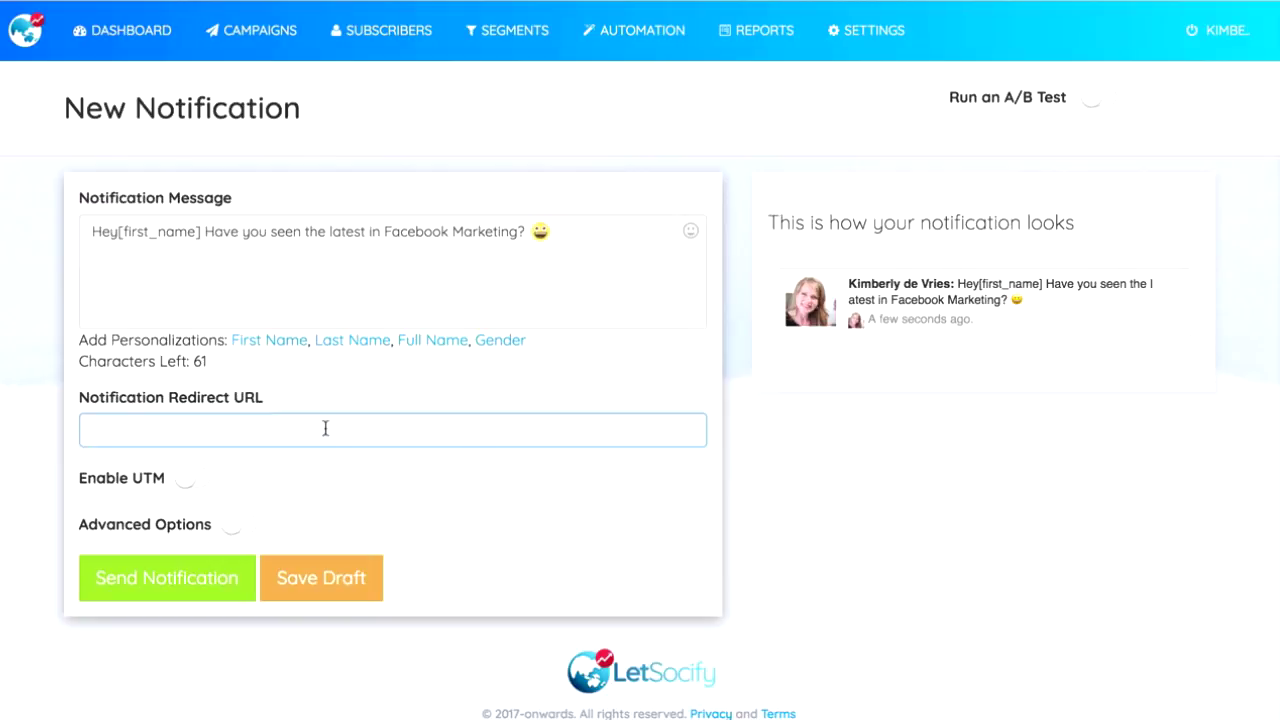
text(let)
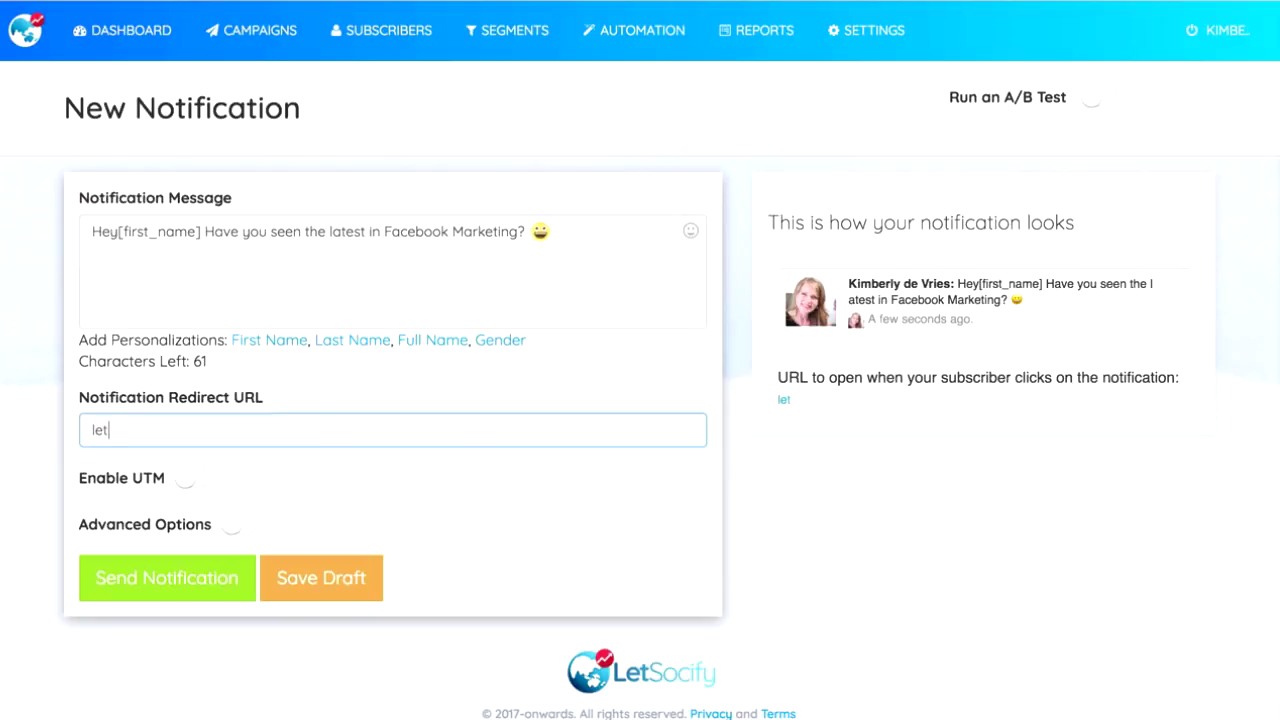
key(BackSpace)
key(BackSpace)
key(BackSpace)
text(htt)
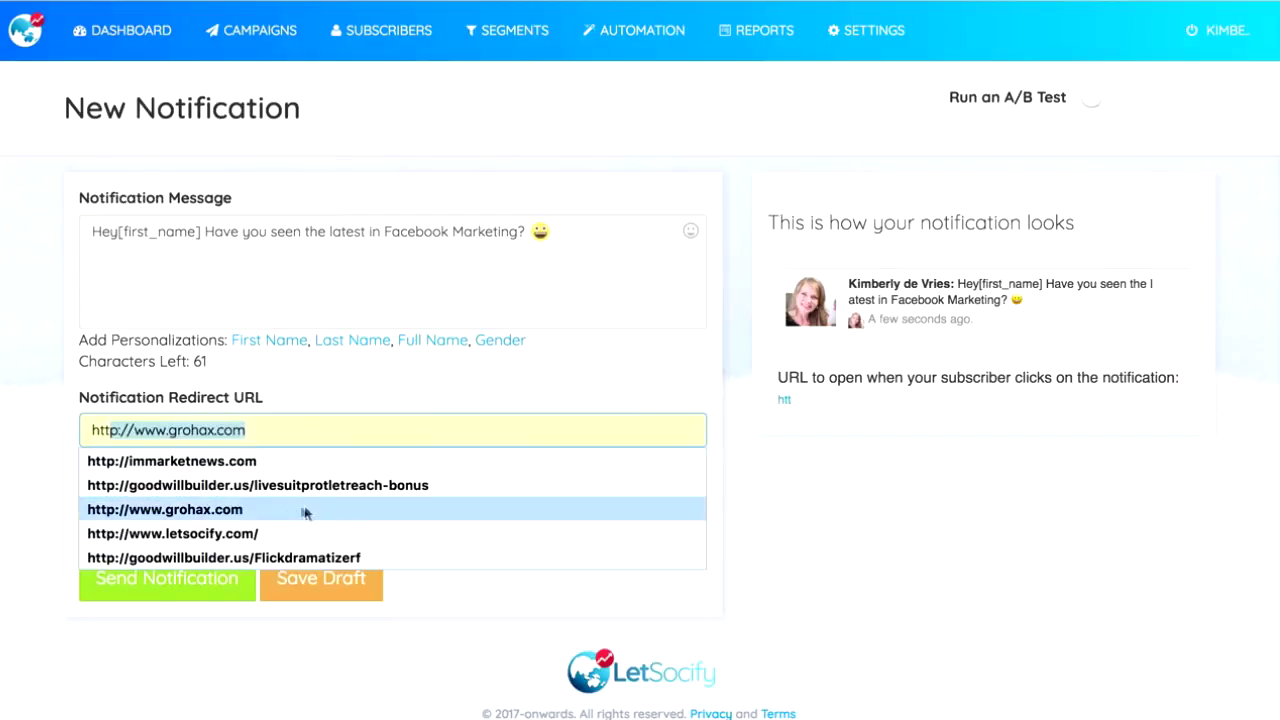
click(252, 533)
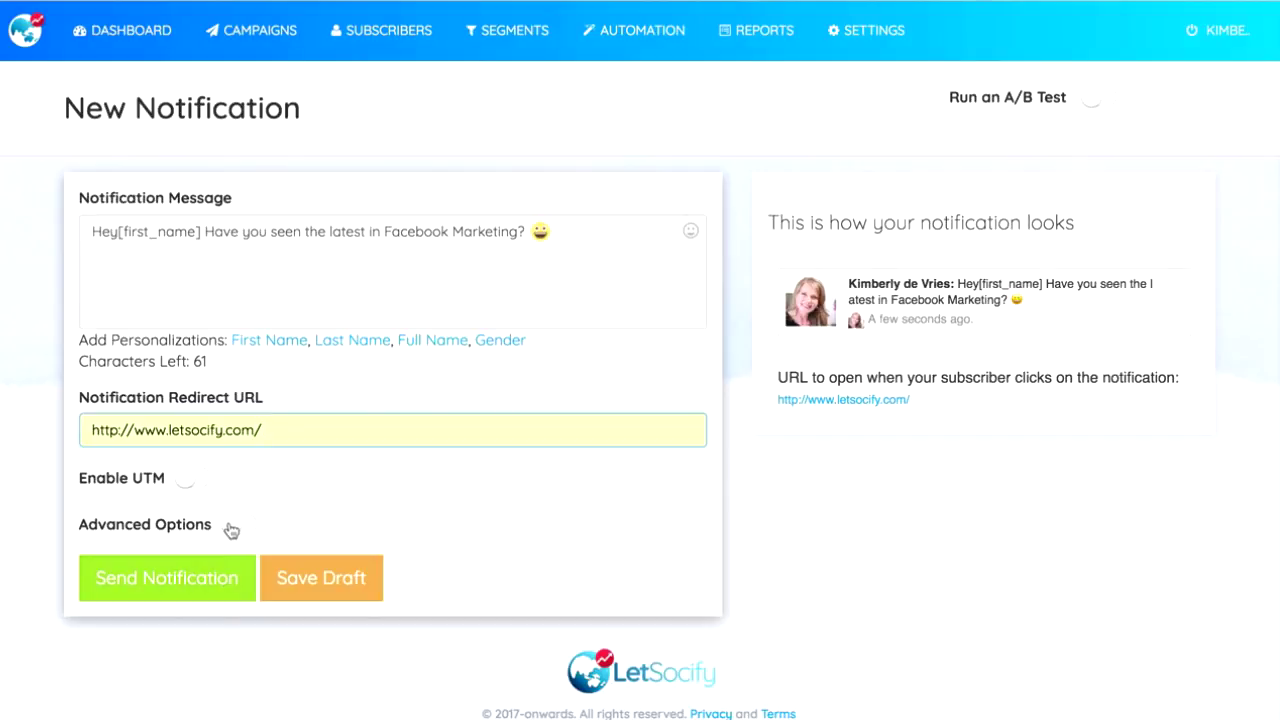
Enable the advanced options, schedule the notification for 2017-02-15 at 22:00:42, and make the schedule adaptive.
click(231, 530)
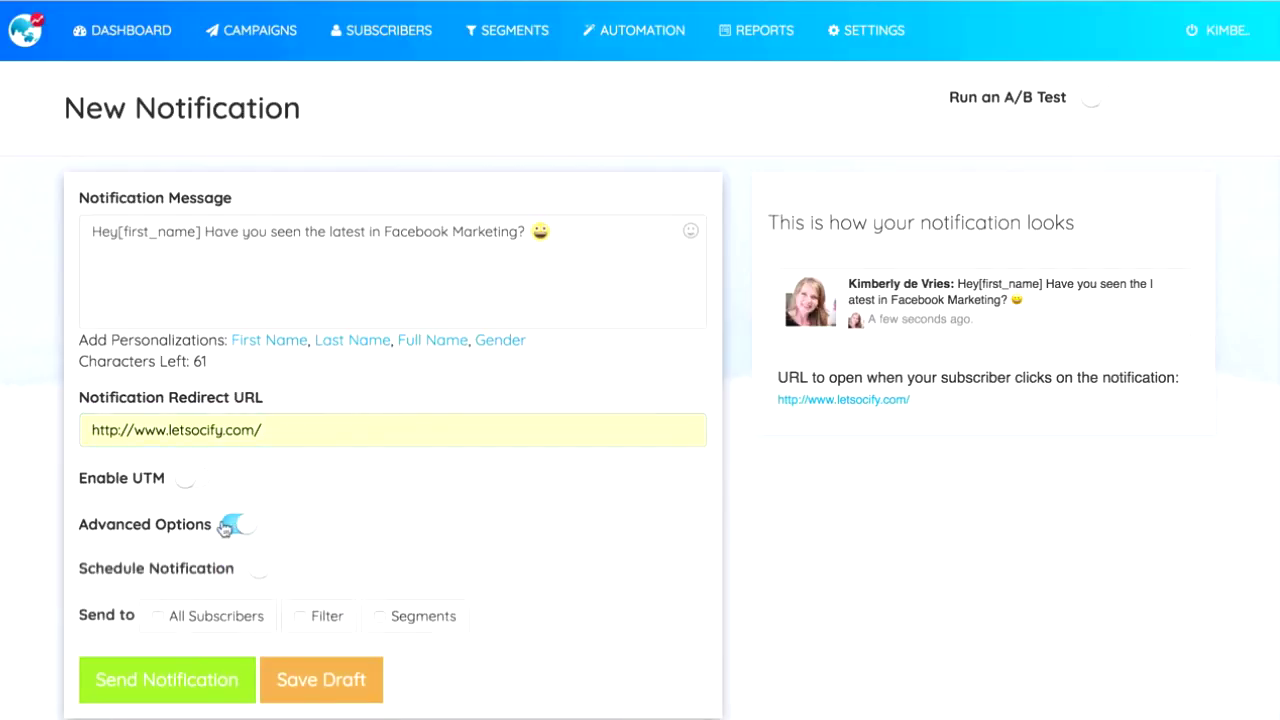
click(266, 576)
scroll(295, 567, down, 2)
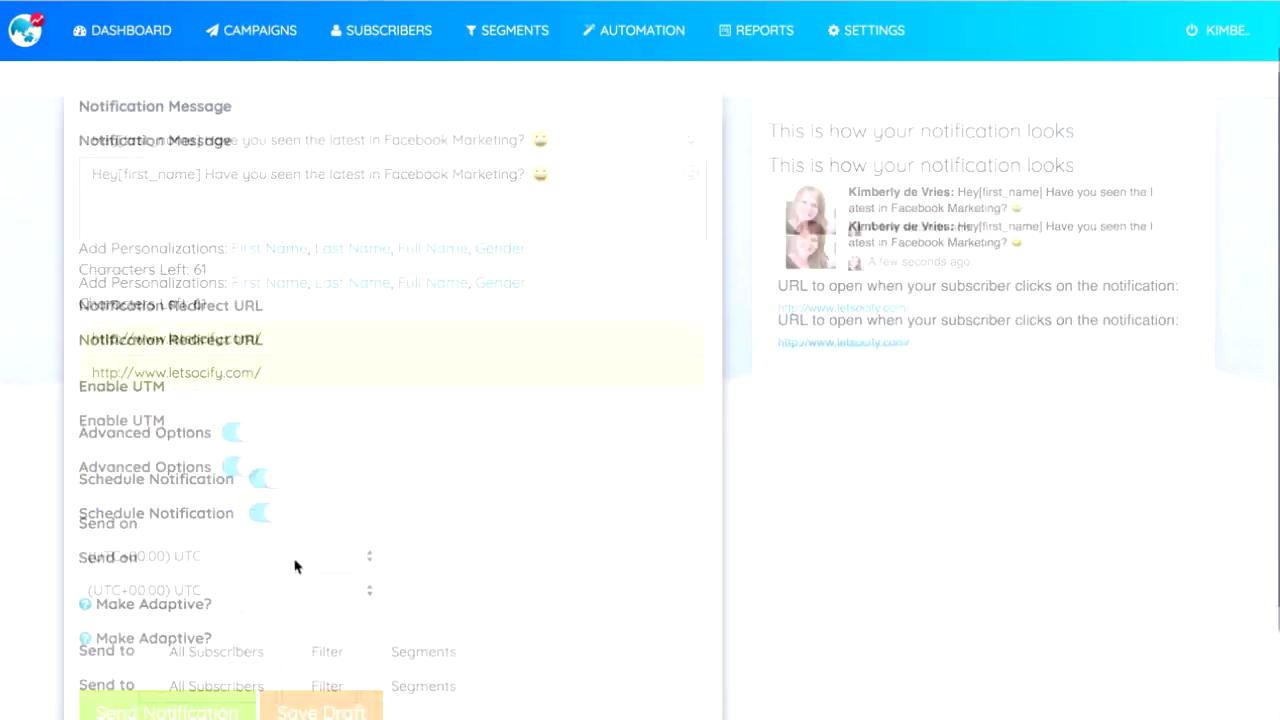
click(195, 445)
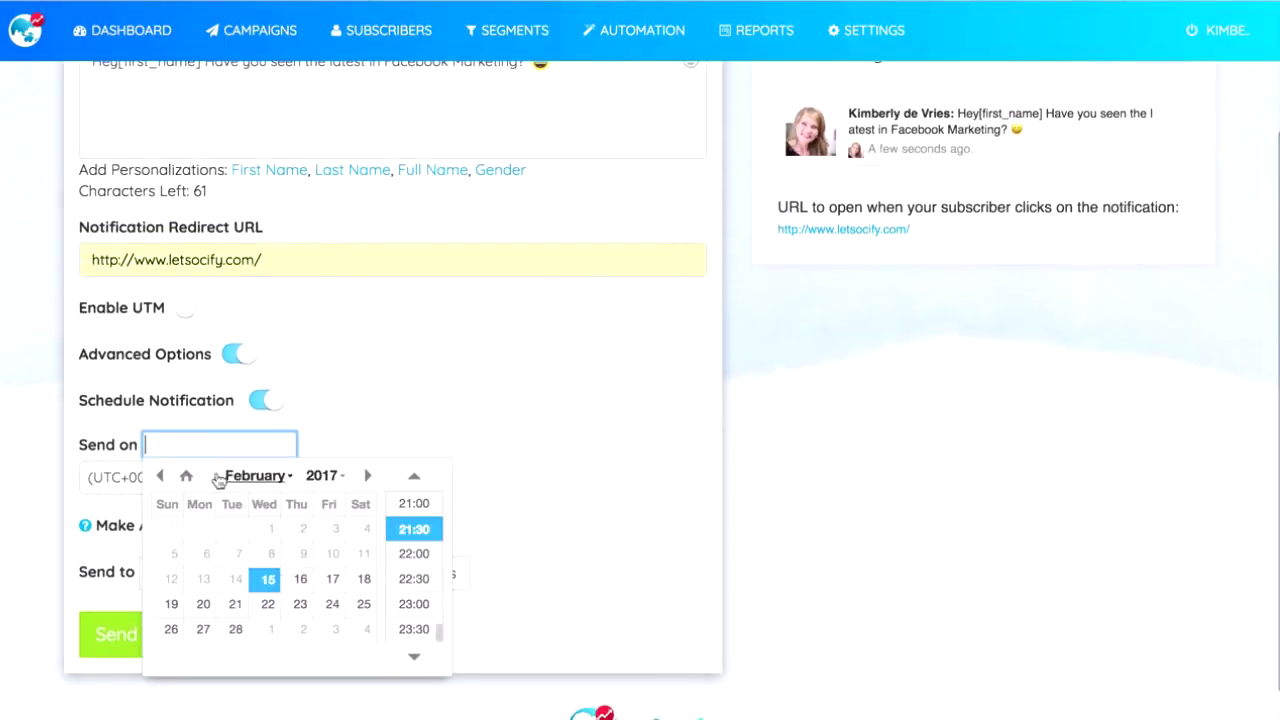
click(270, 580)
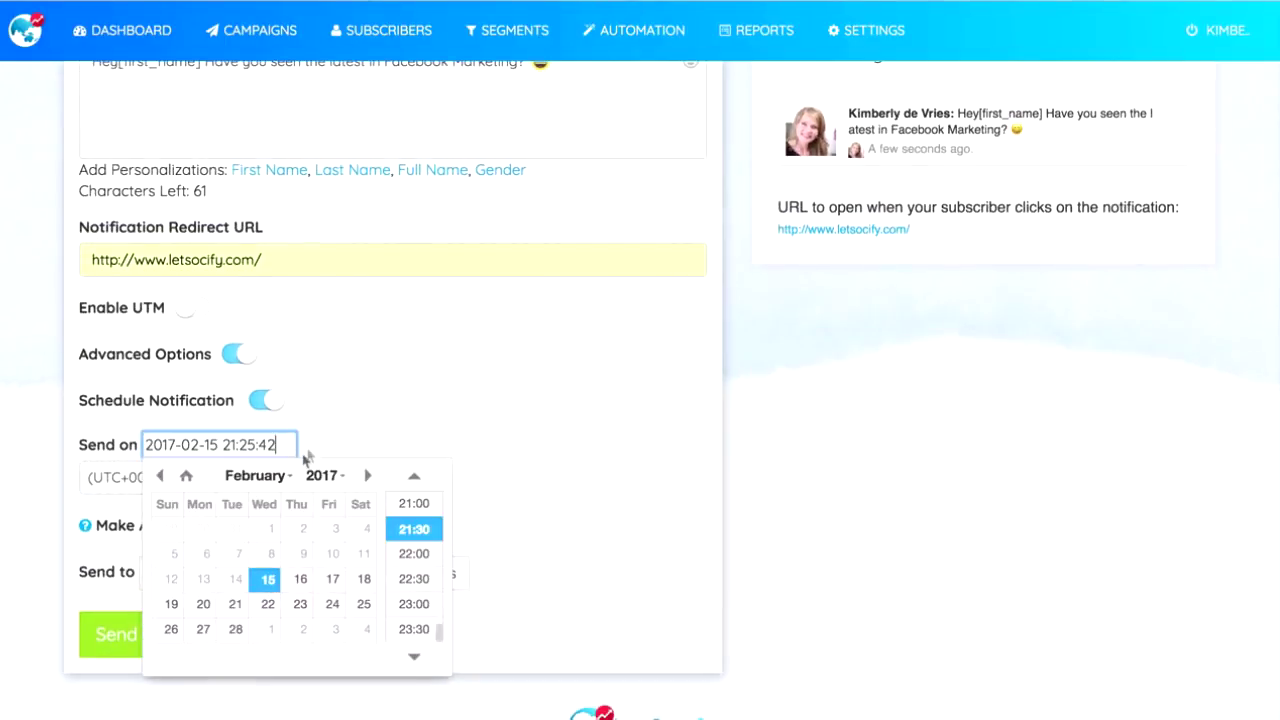
click(410, 556)
click(240, 478)
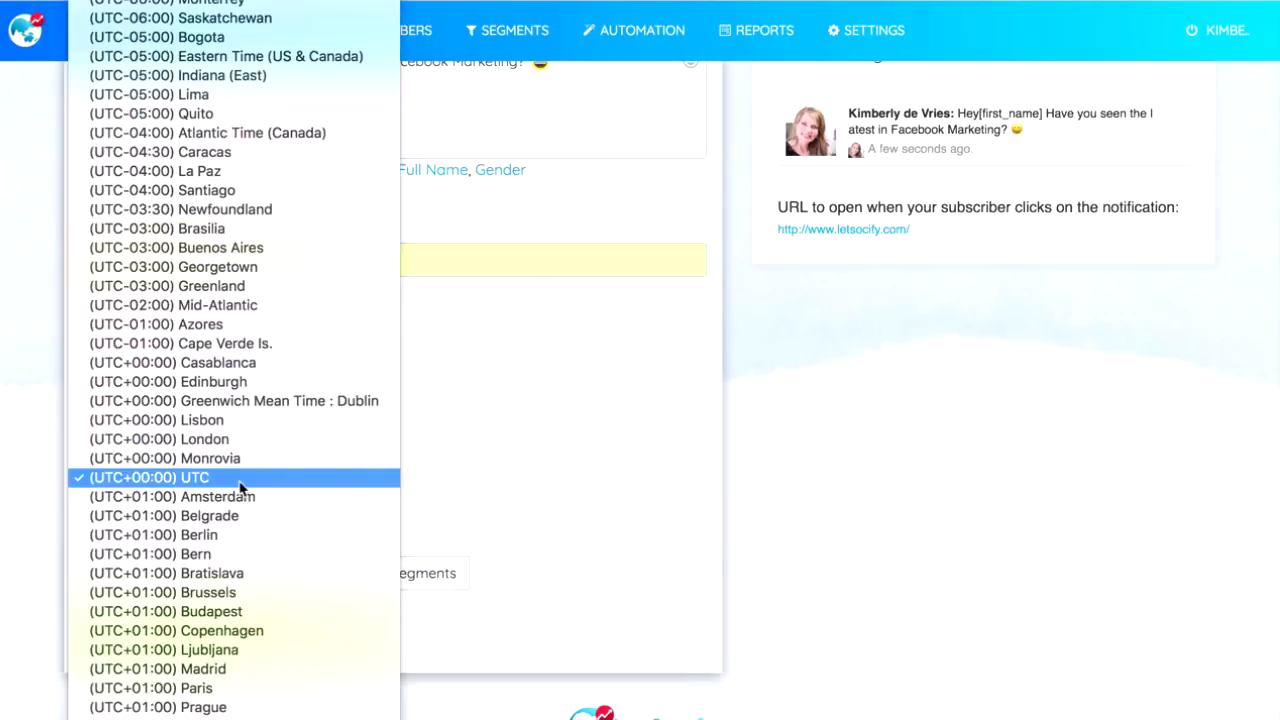
click(493, 474)
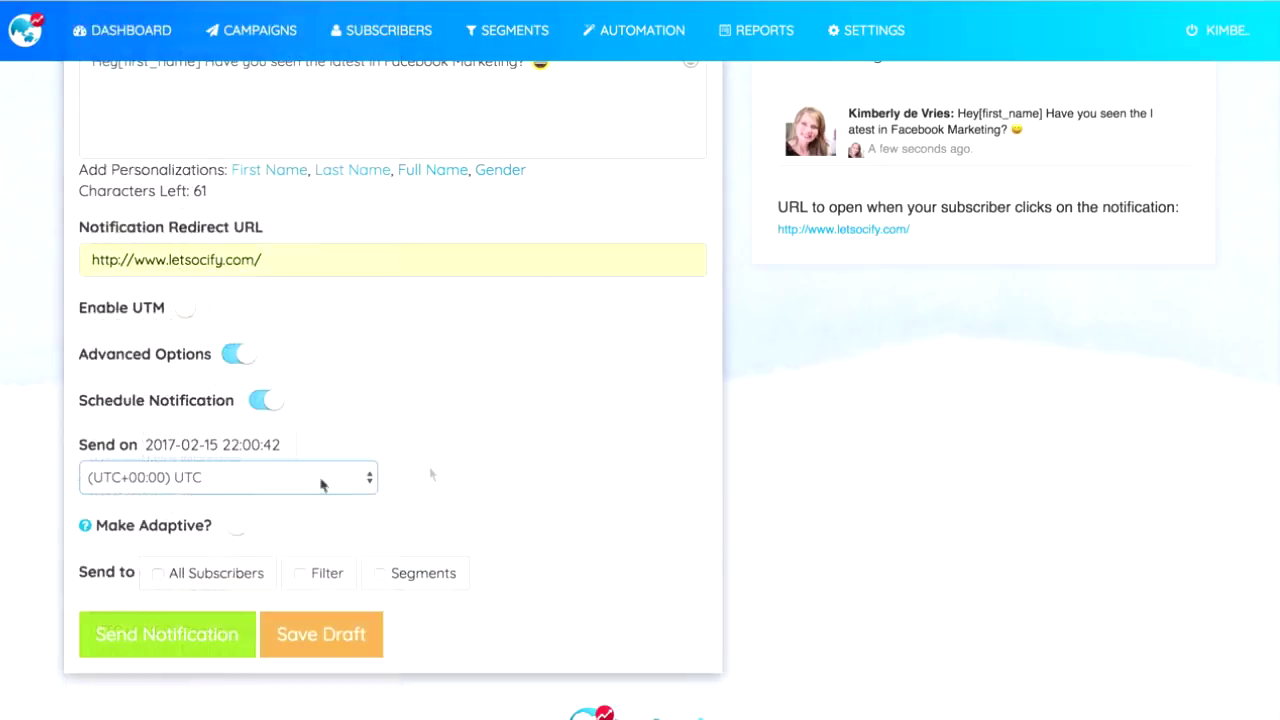
click(245, 527)
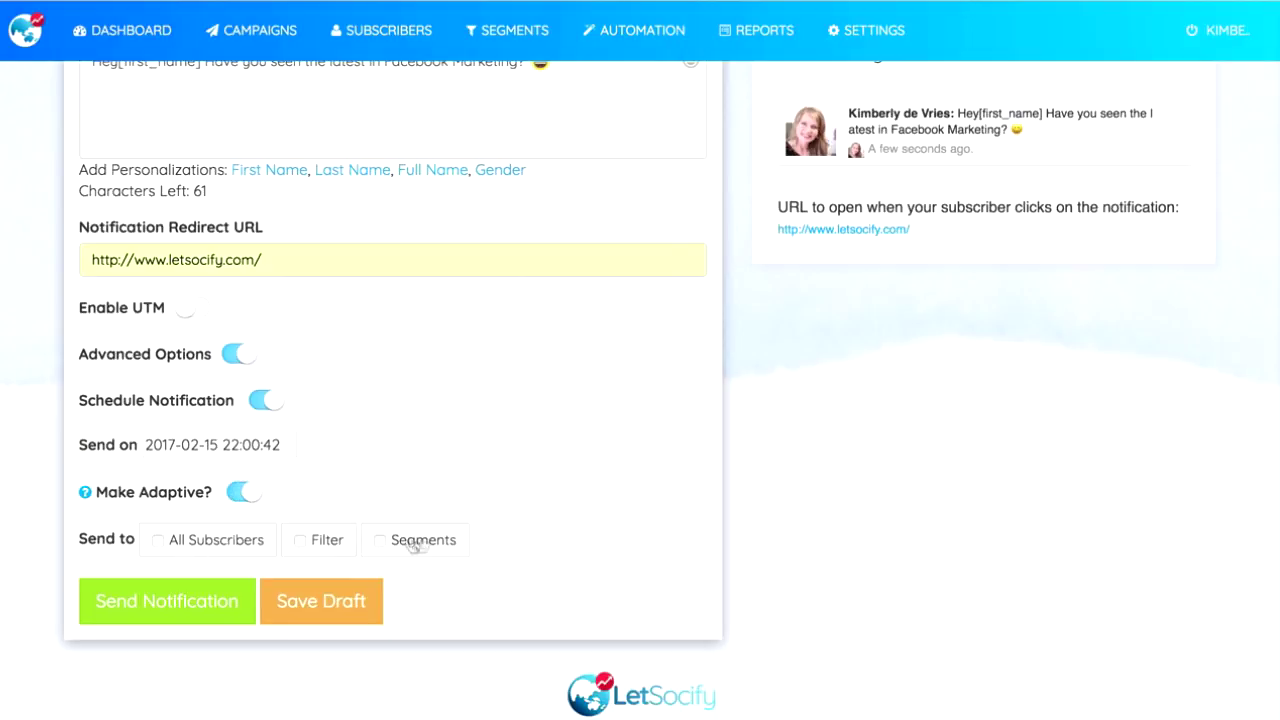
Turn off the adaptive setting, the notification schedule and the advanced options.
click(240, 492)
click(265, 401)
click(231, 409)
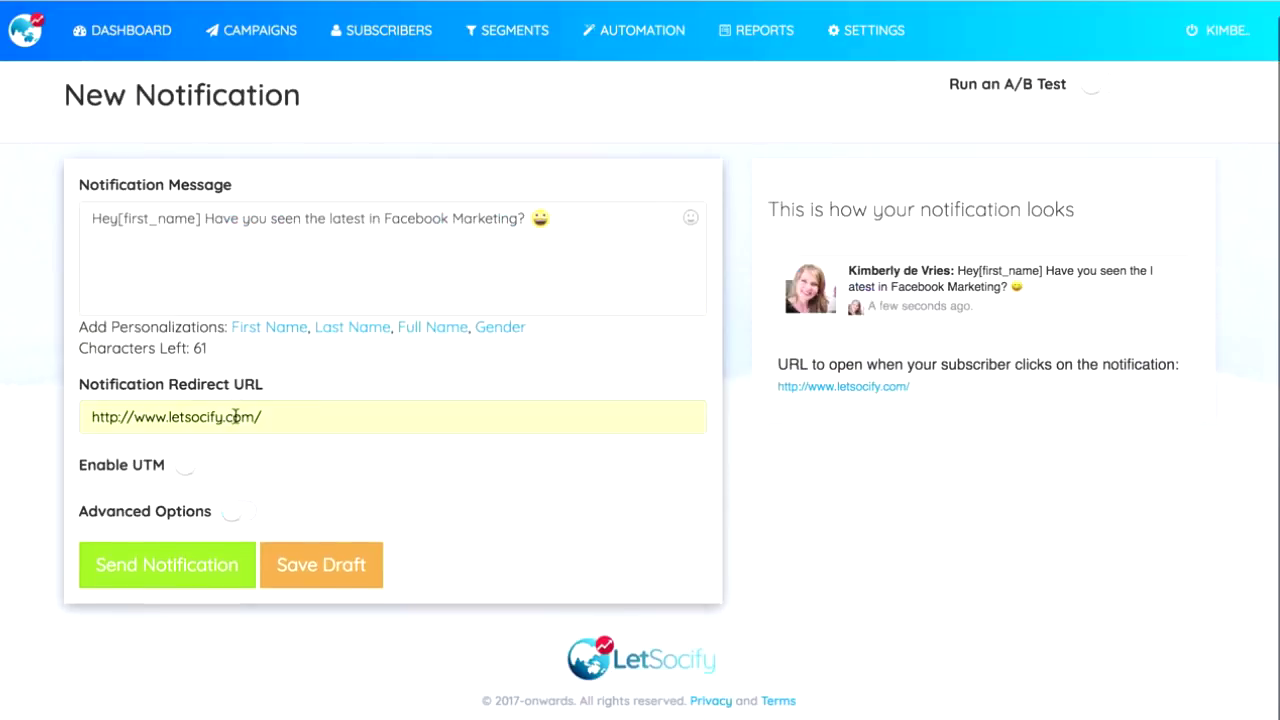
Send the notification, confirm the preview and dismiss the campaign push message.
click(217, 566)
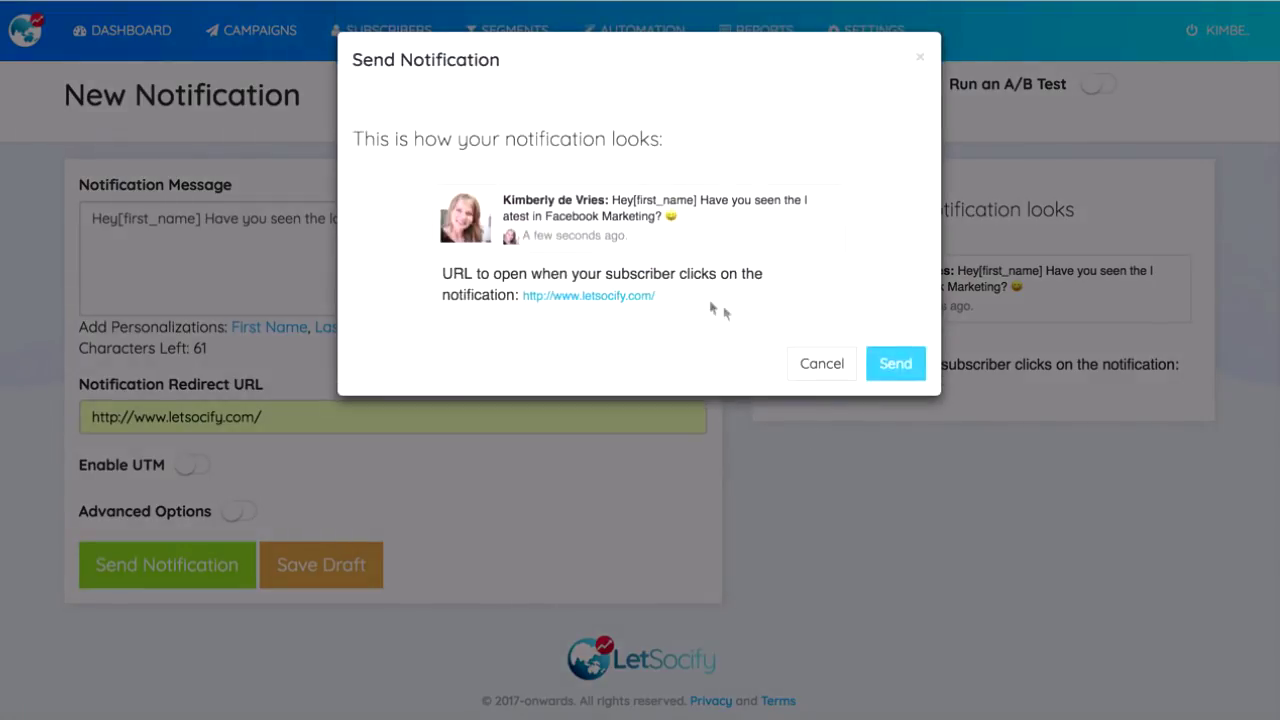
click(903, 364)
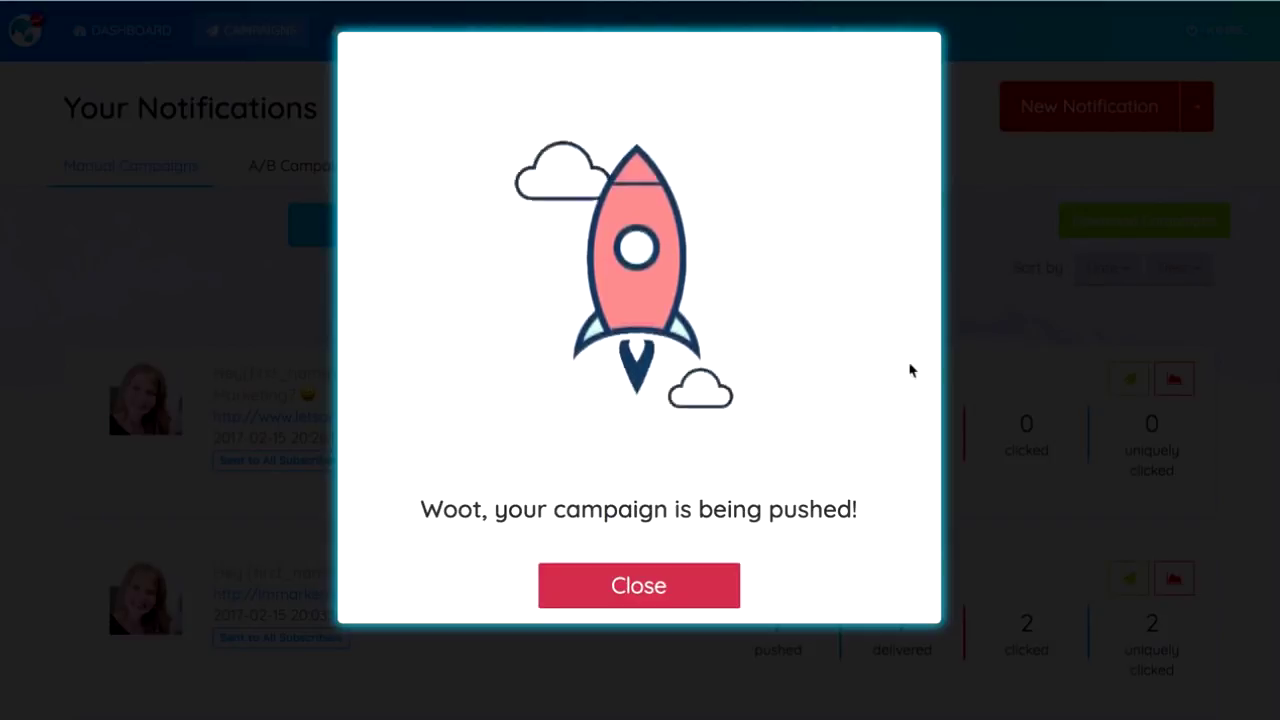
click(620, 583)
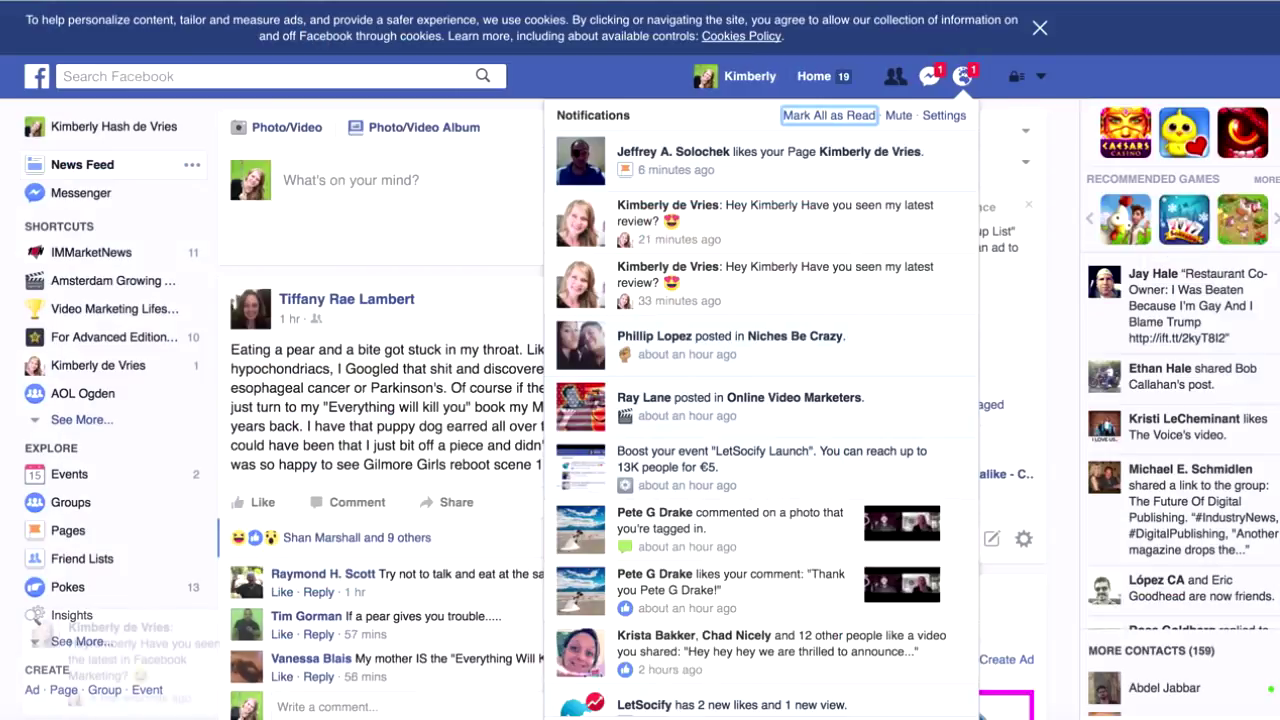
Switch to Facebook and check the notifications list for the pushed message.
click(961, 88)
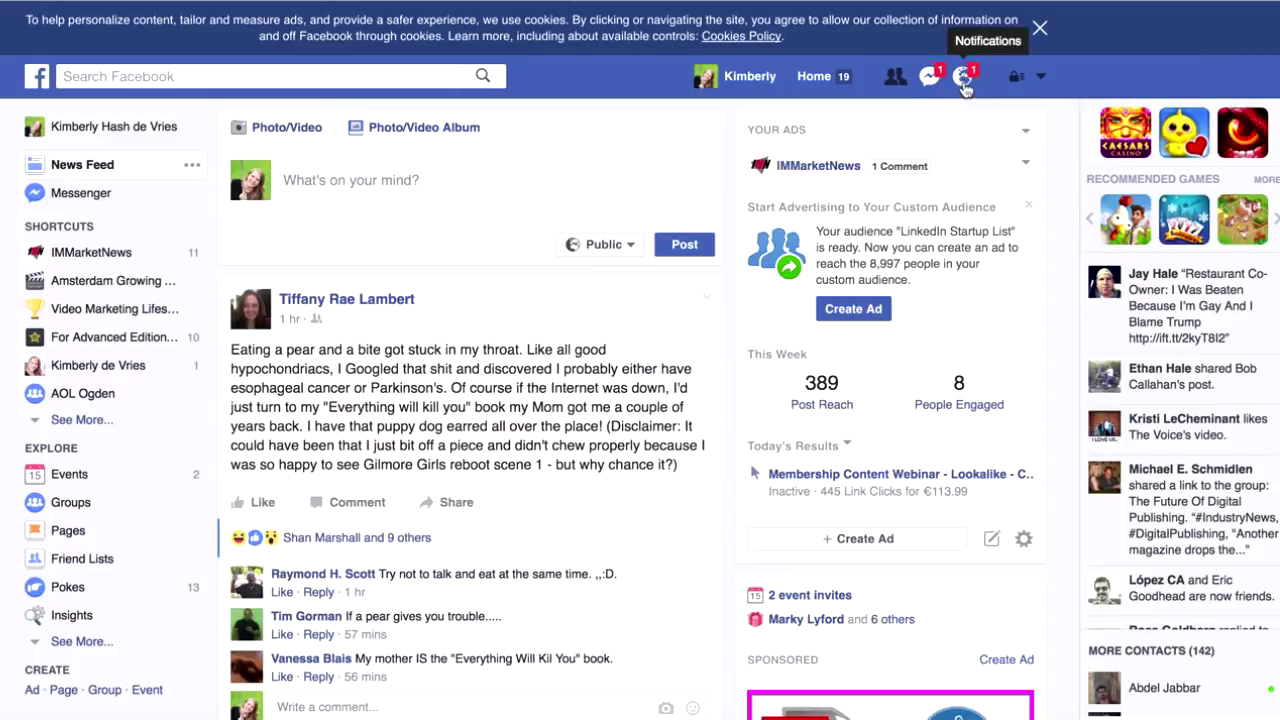
click(964, 88)
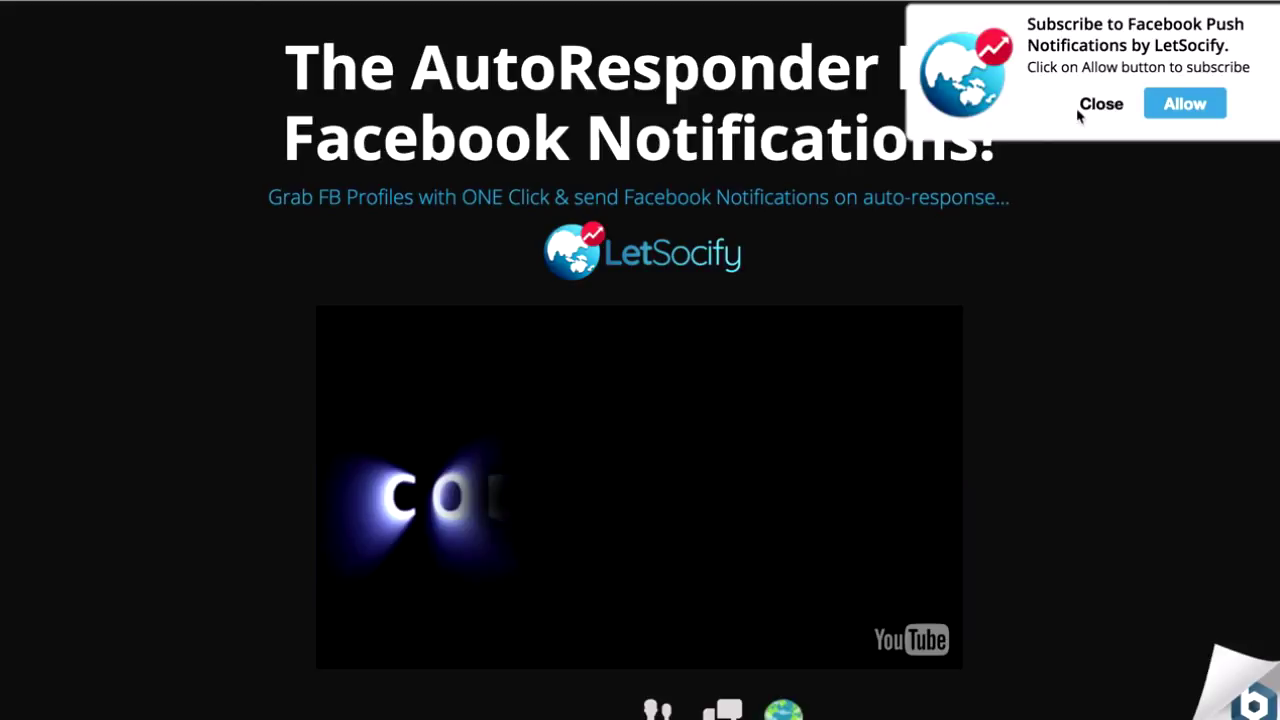
On the LetSocify landing page, allow the subscription to Facebook push notifications.
click(1184, 105)
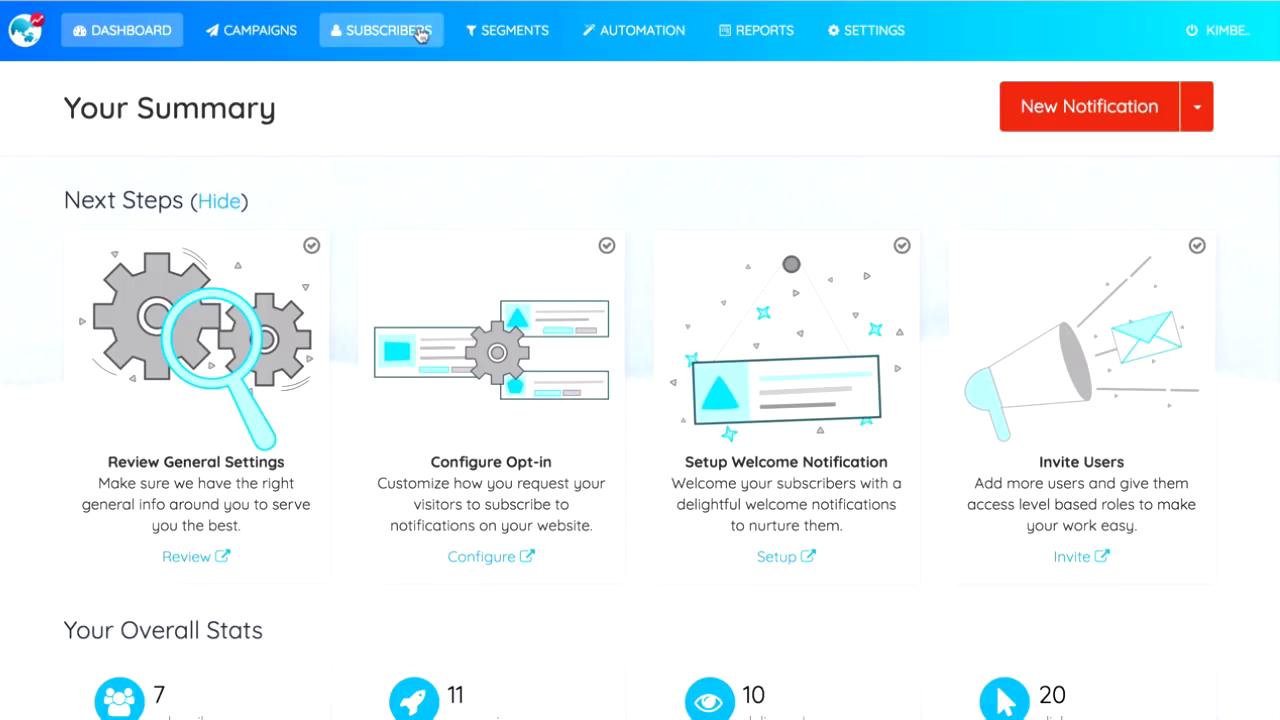
In LetSocify, examine the subscriber list down to the last entry and open that subscriber's notifications.
click(420, 33)
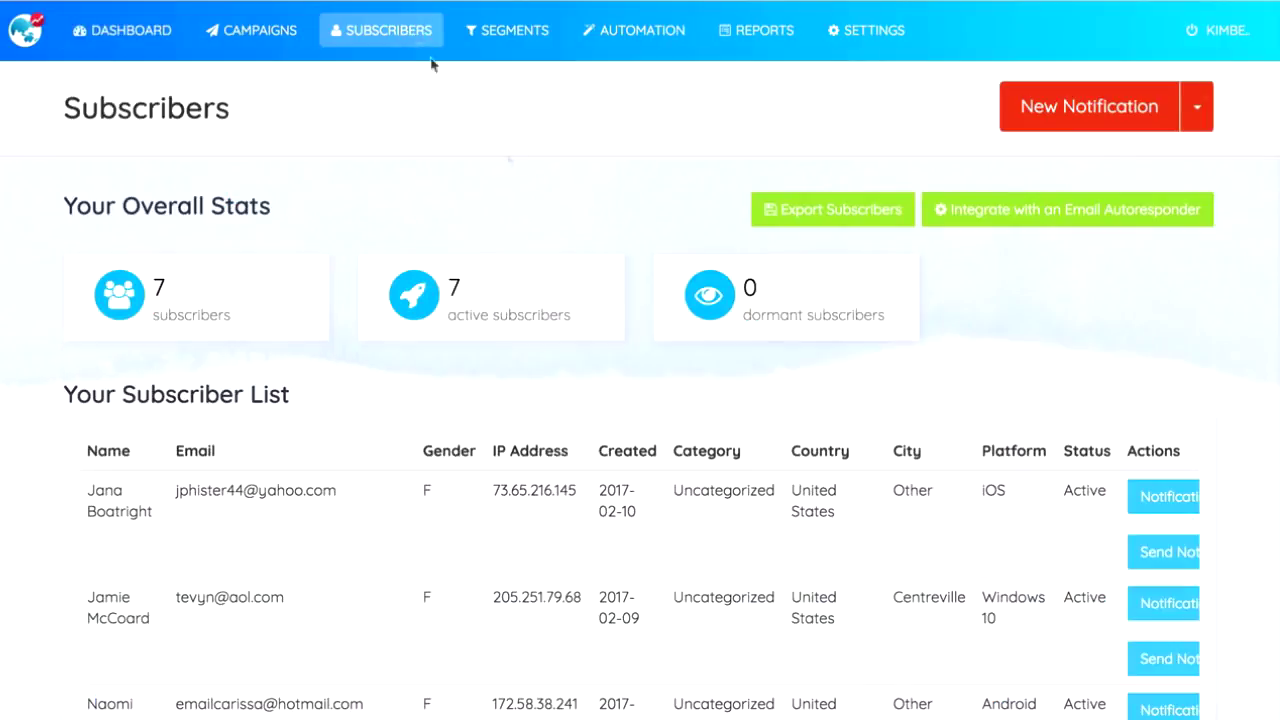
scroll(715, 545, down, 2)
scroll(715, 545, down, 5)
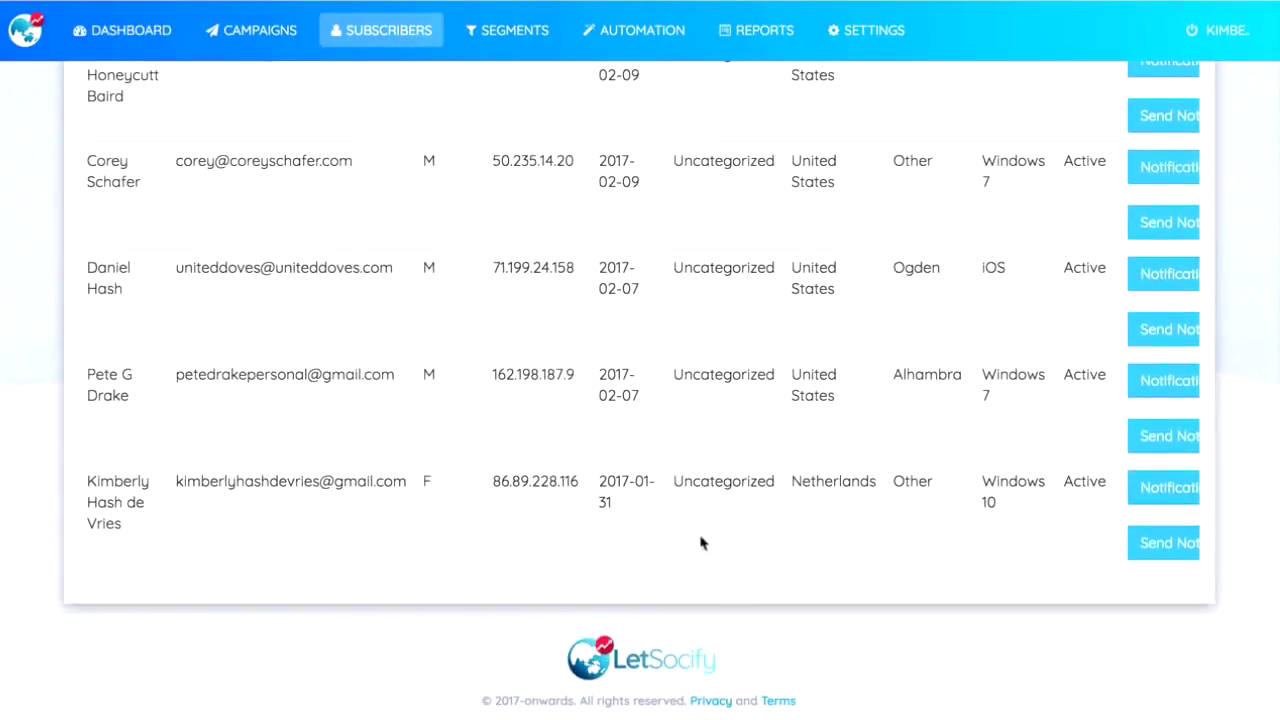
click(1165, 500)
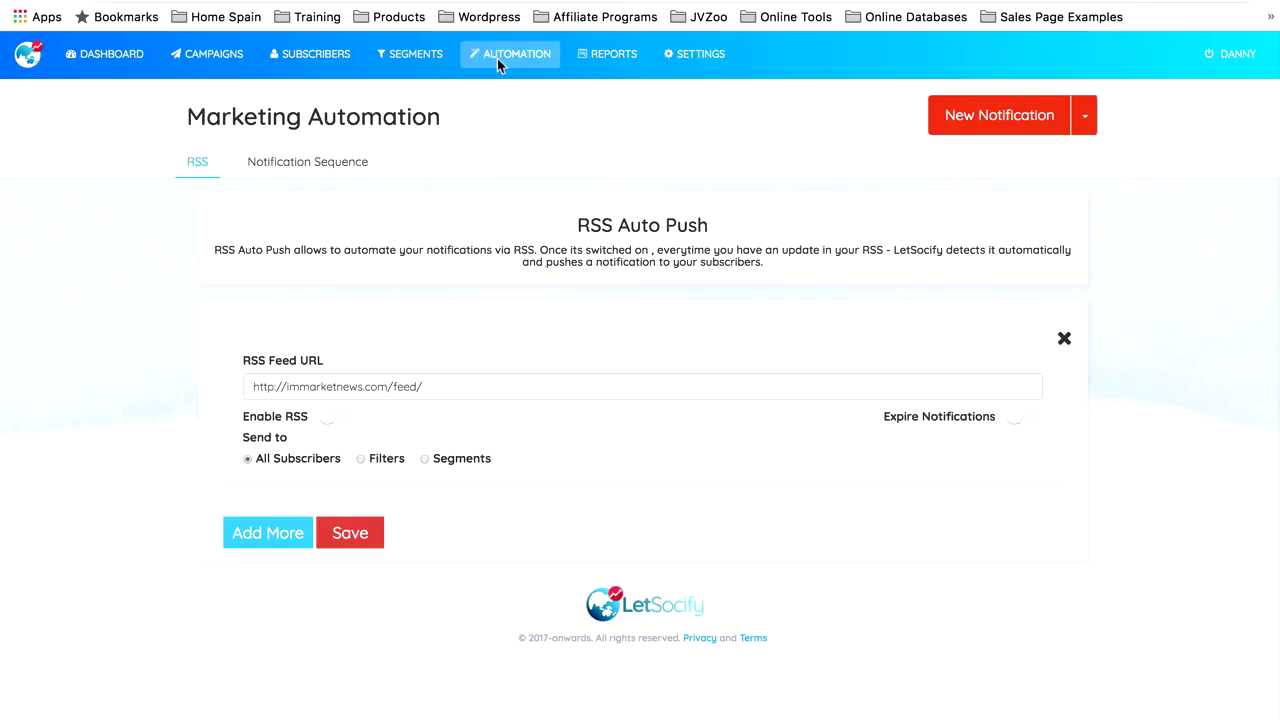
Start a new notification sequence in the marketing automation section under the name LetSocify Revealed Test.
click(330, 170)
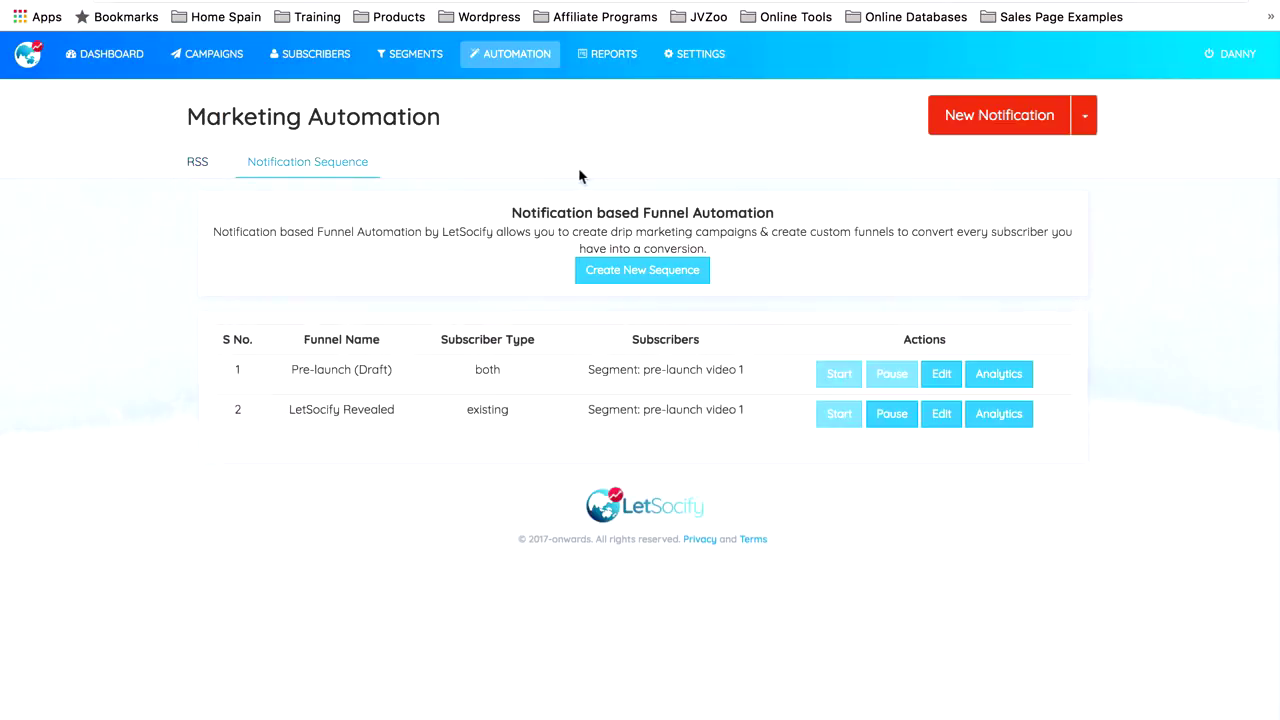
click(648, 280)
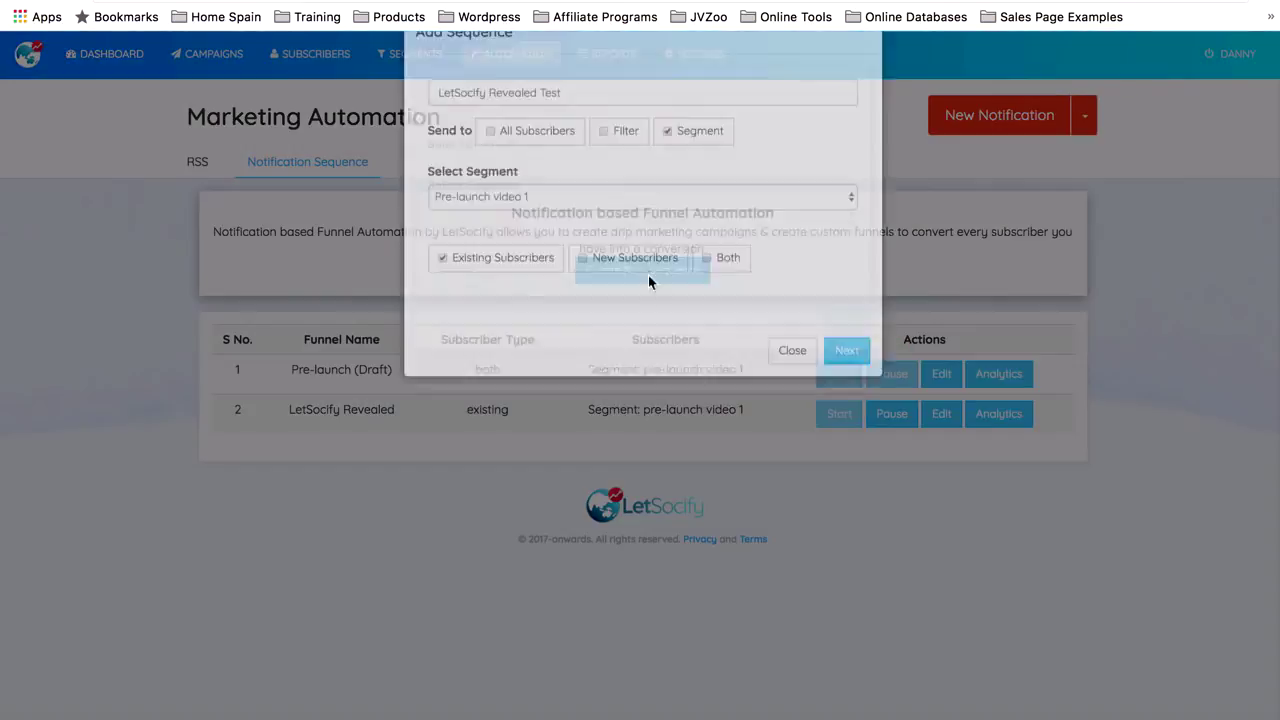
click(631, 149)
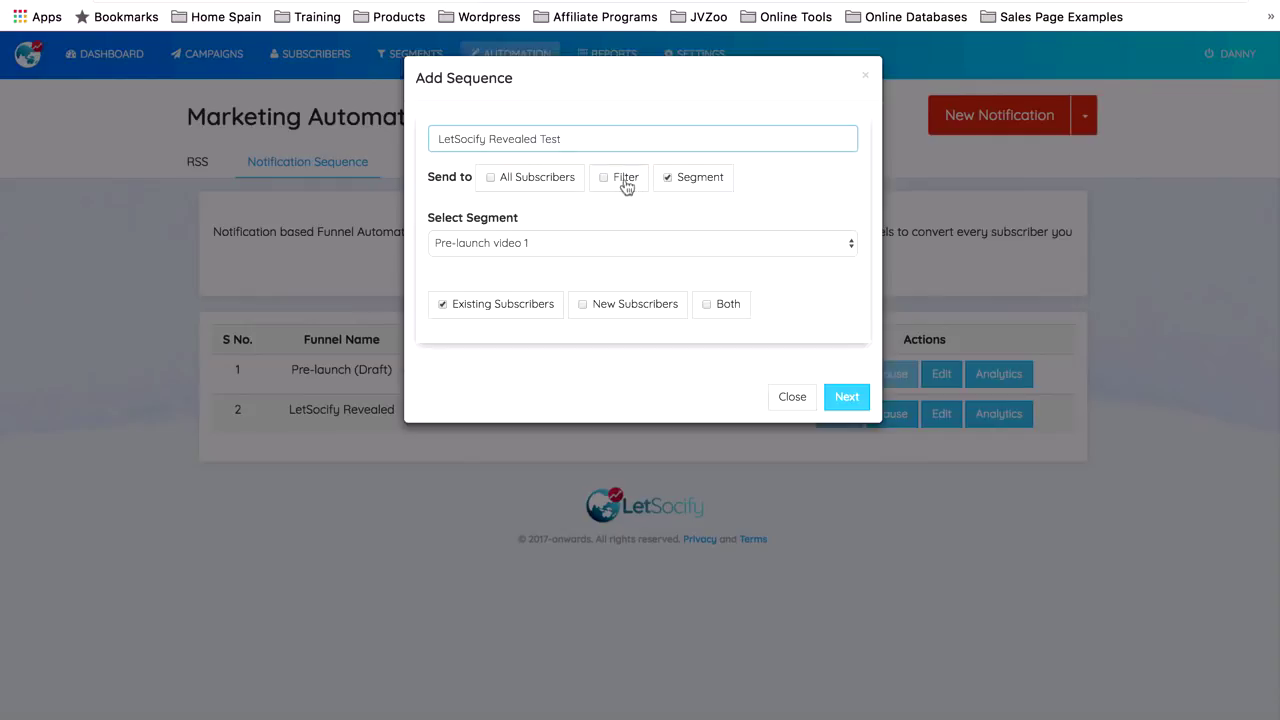
Target the sequence at existing subscribers of the Pre-launch video 1 segment and choose to build it from scratch.
click(626, 186)
click(674, 184)
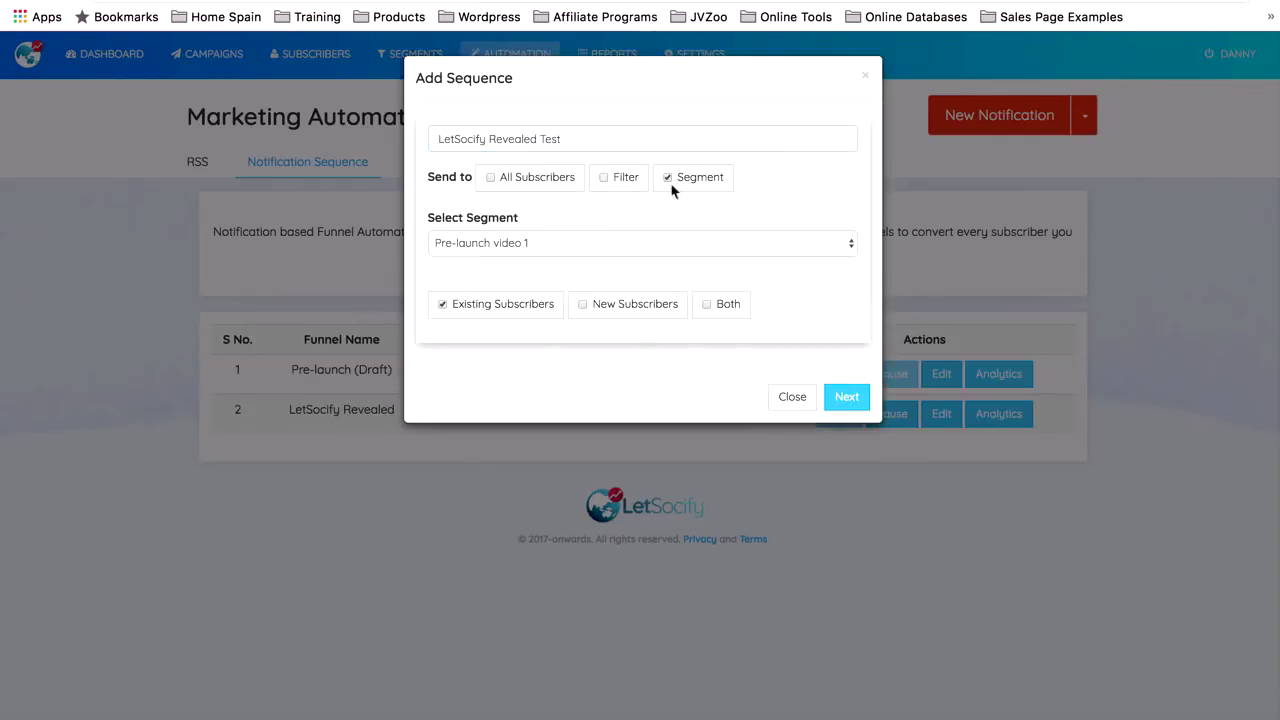
click(620, 249)
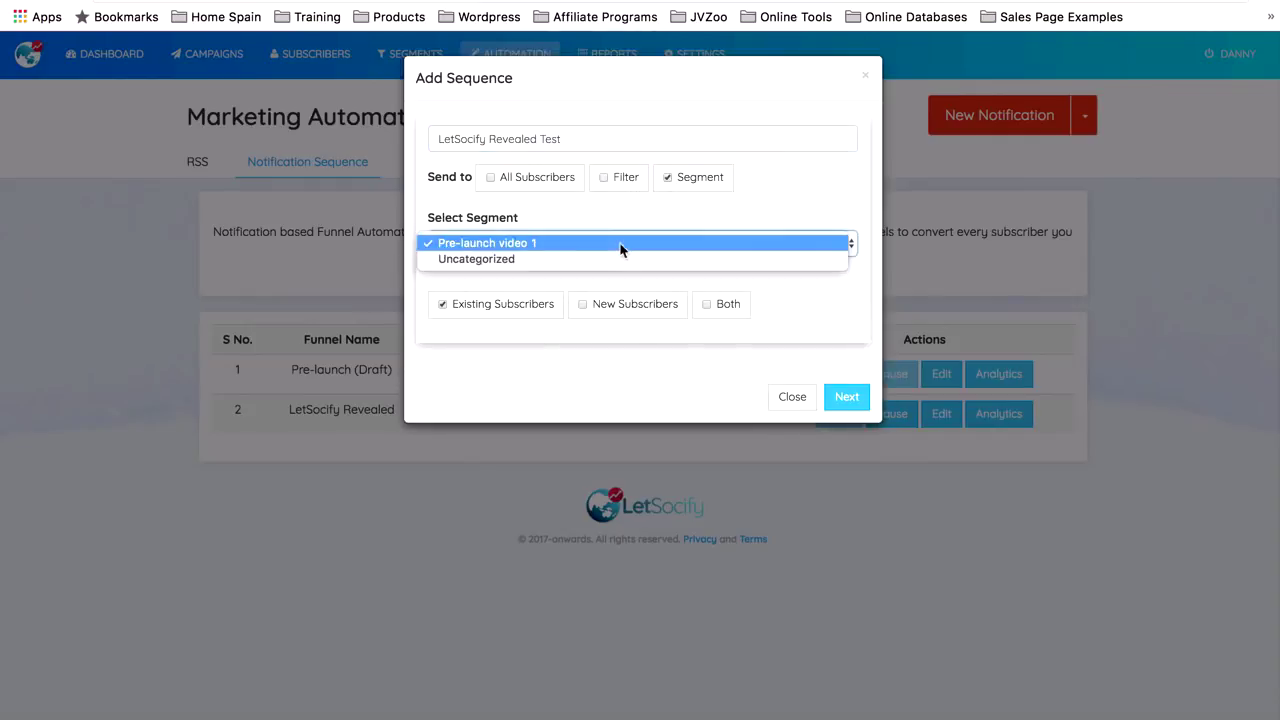
click(620, 249)
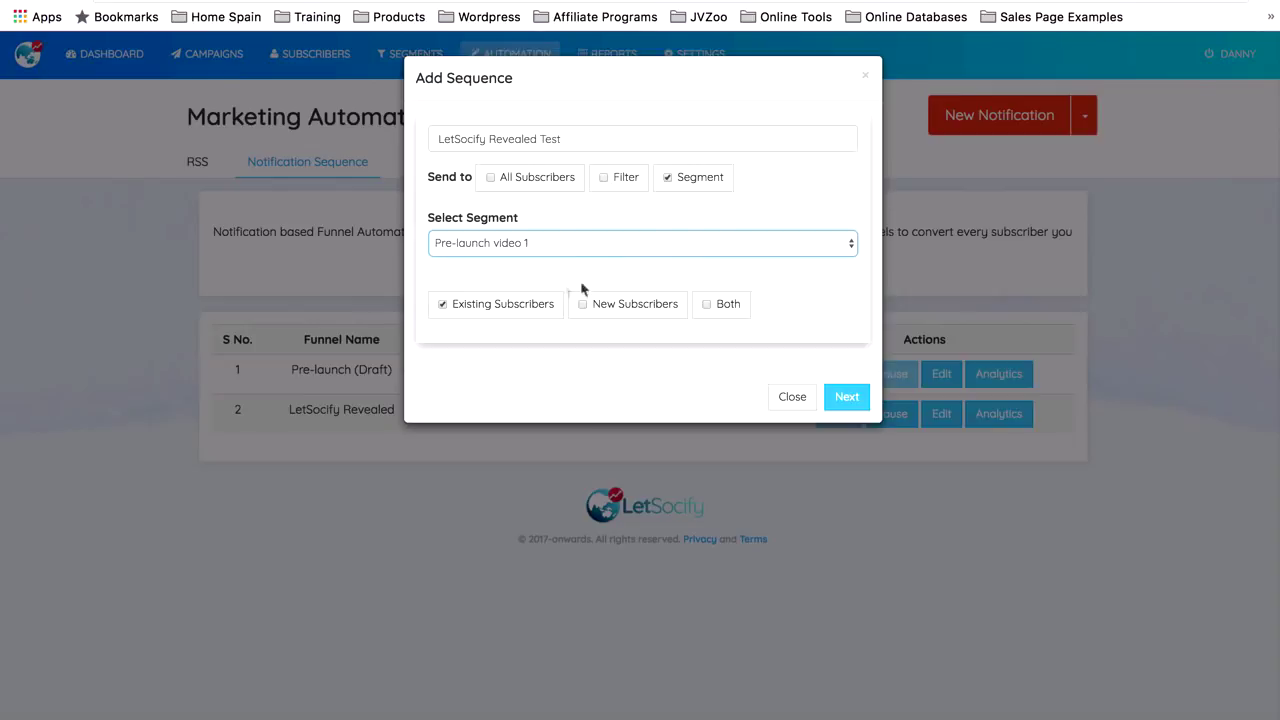
click(443, 306)
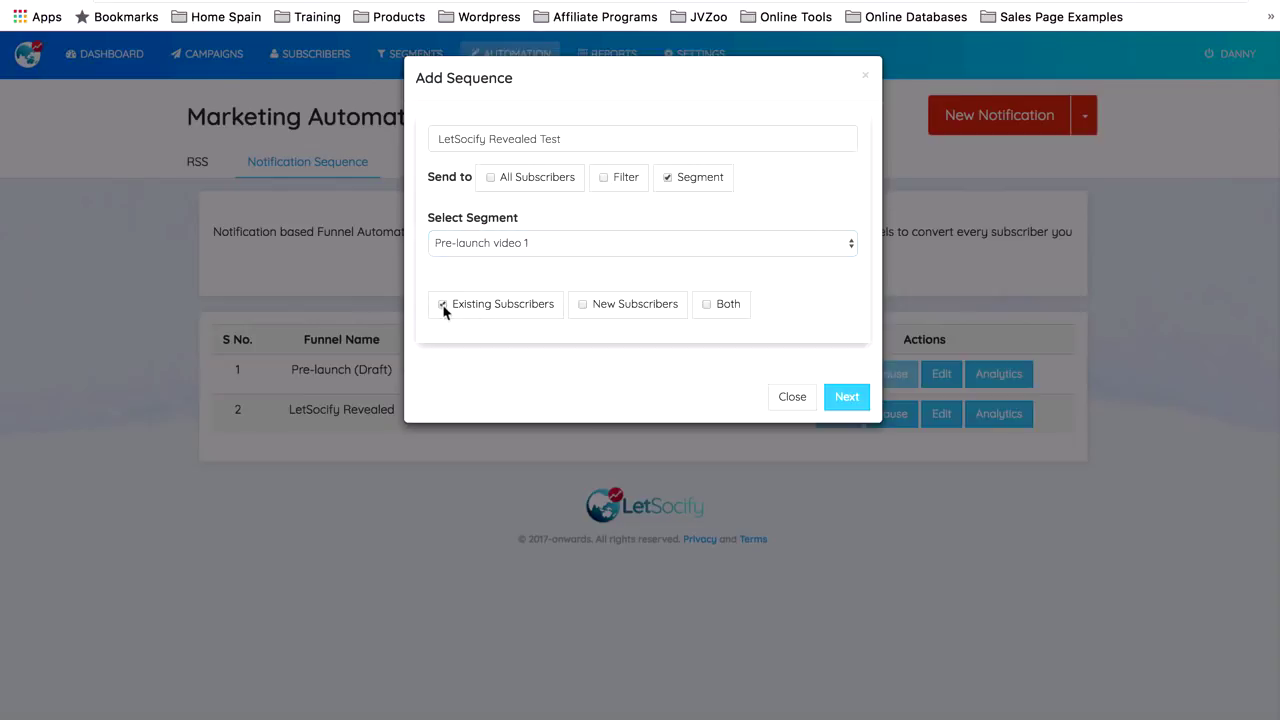
click(845, 399)
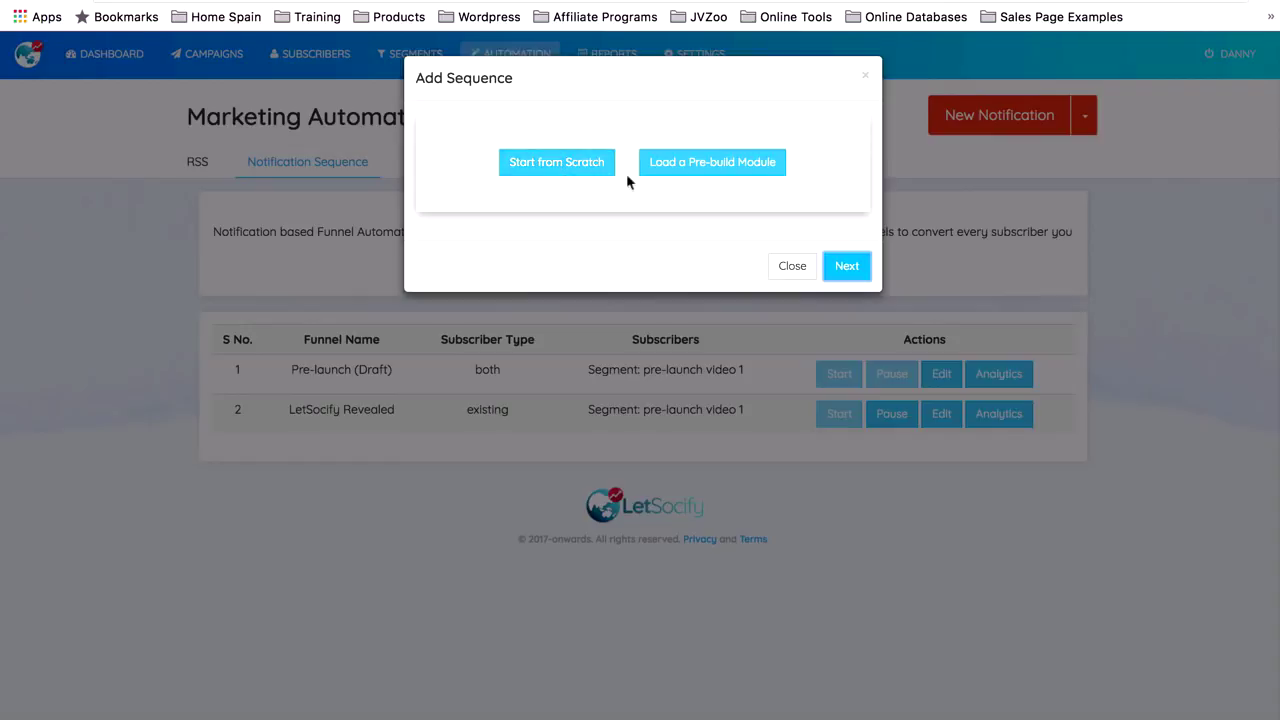
click(562, 173)
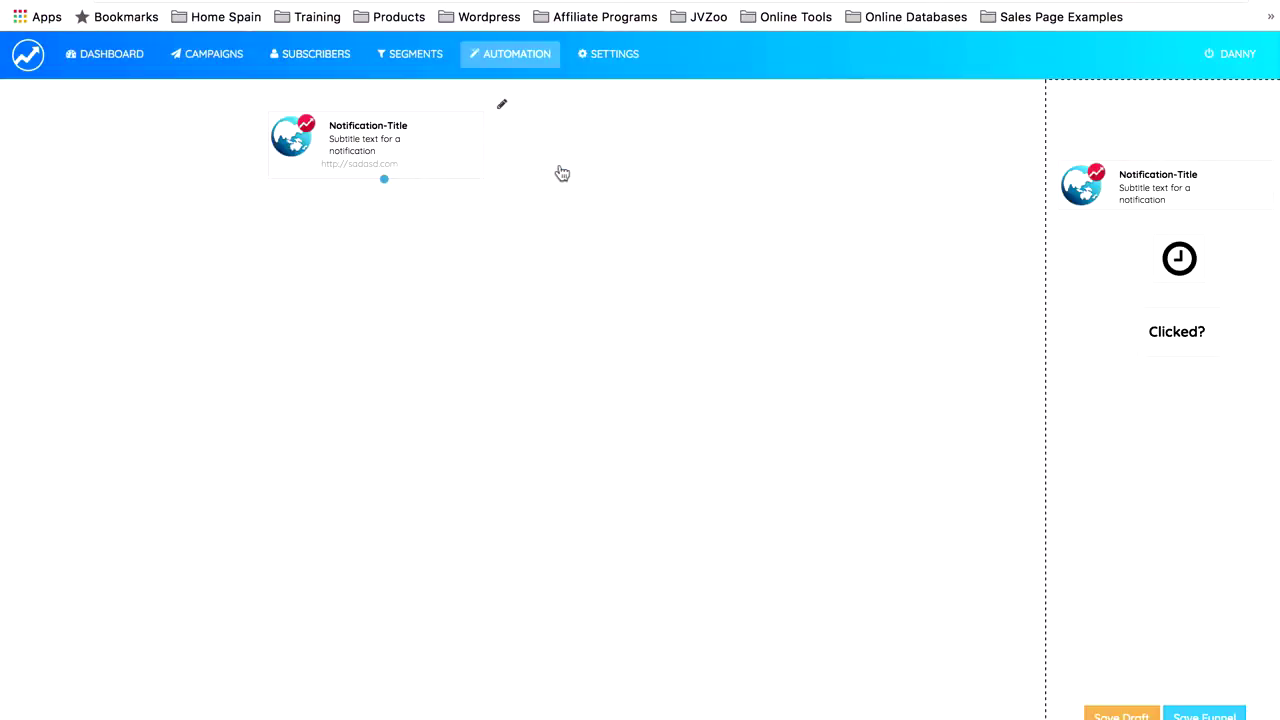
Write the first notification's message as "Your 2nd video for dominating Facebook Notifications goes live today! Don't miss it!".
click(502, 105)
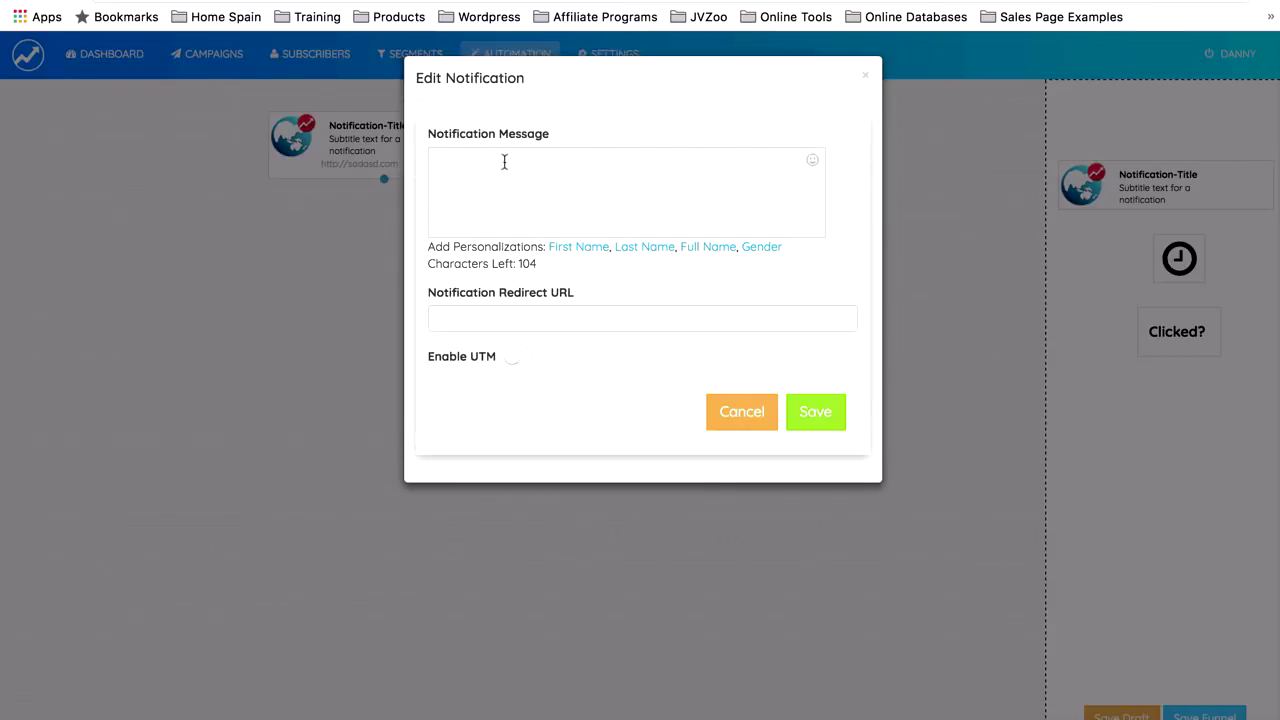
click(504, 161)
text(Your 2nd video for dominating Facebook Notifications goes live today! Don't miss it!)
key(Tab)
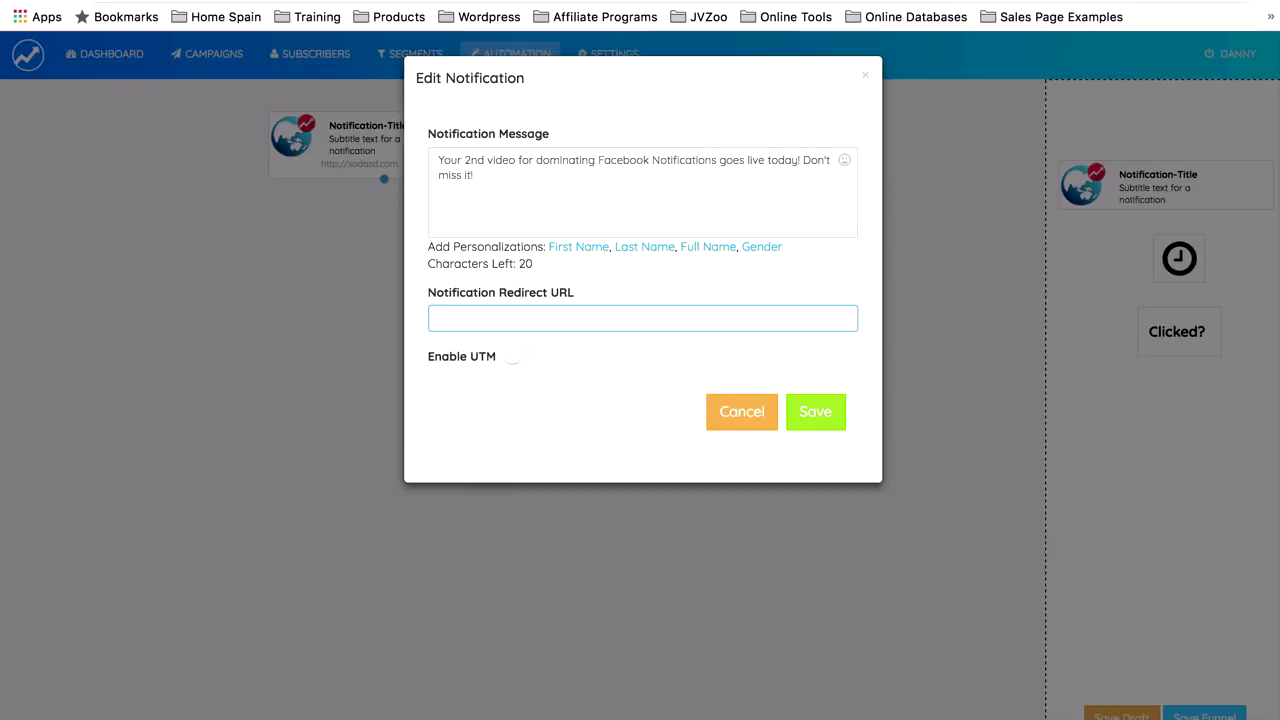
text(h)
key(Down)
key(Down)
key(Down)
key(Down)
key(Down)
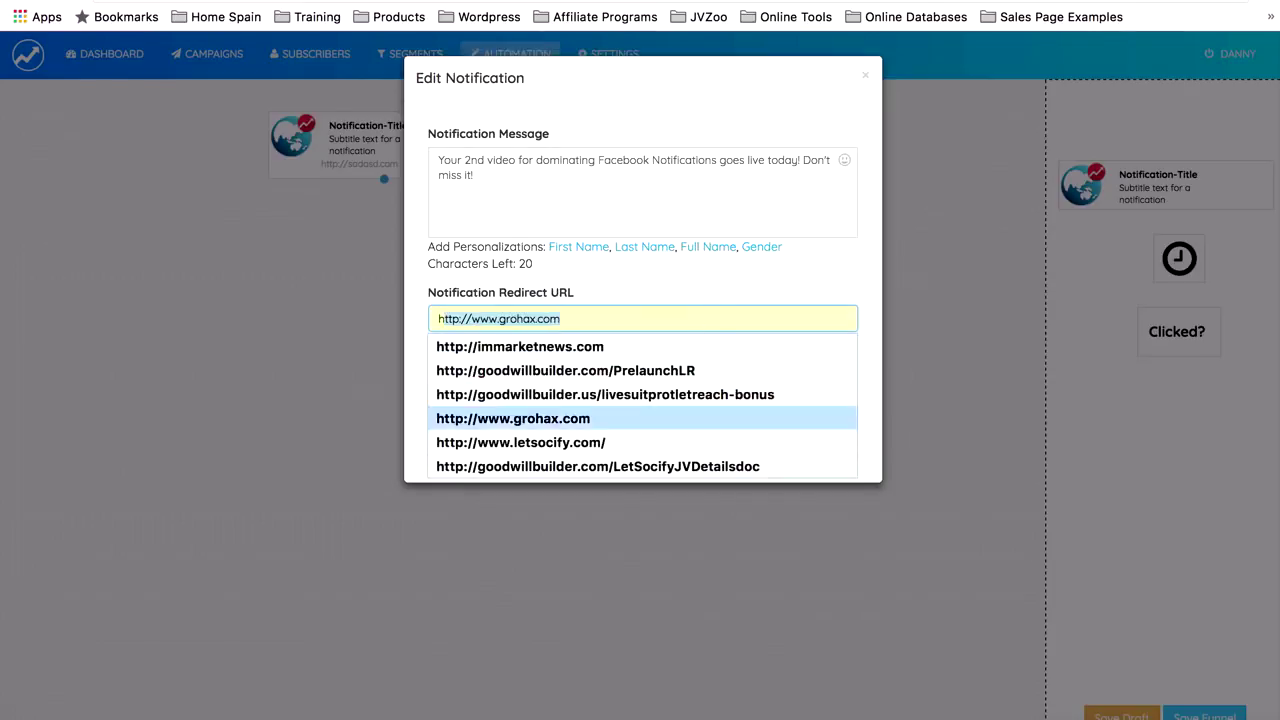
key(Return)
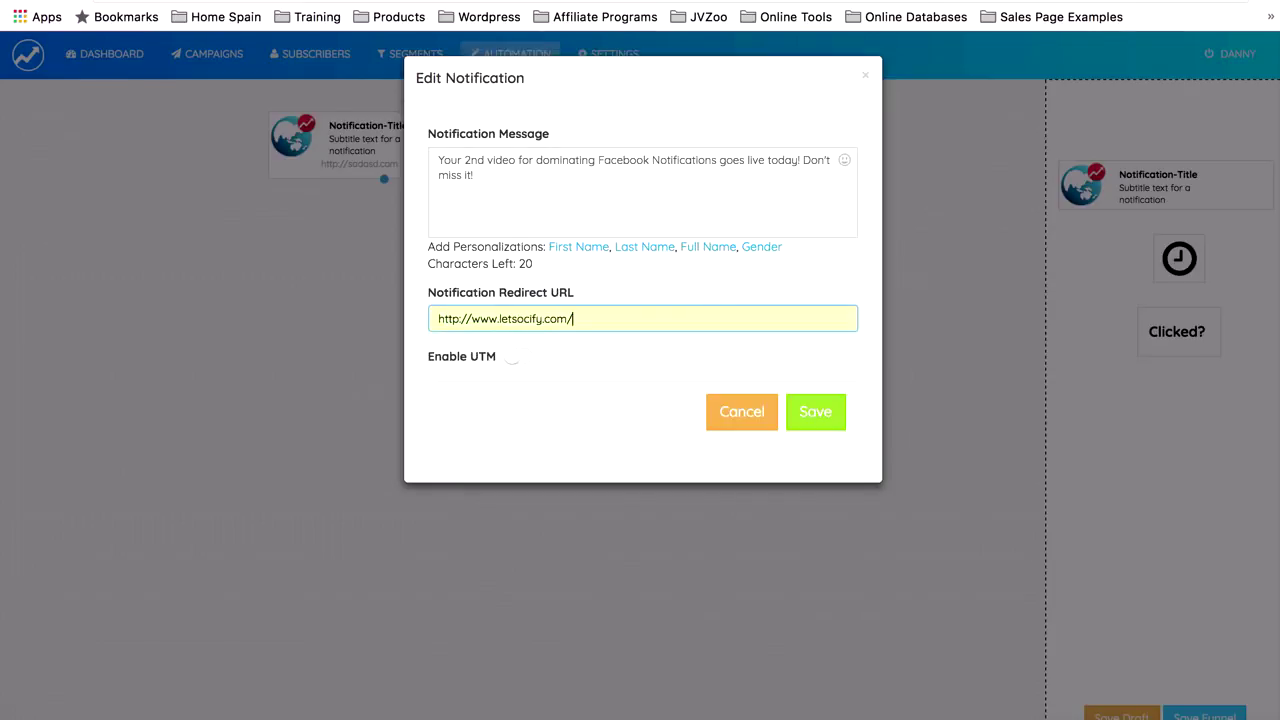
click(825, 416)
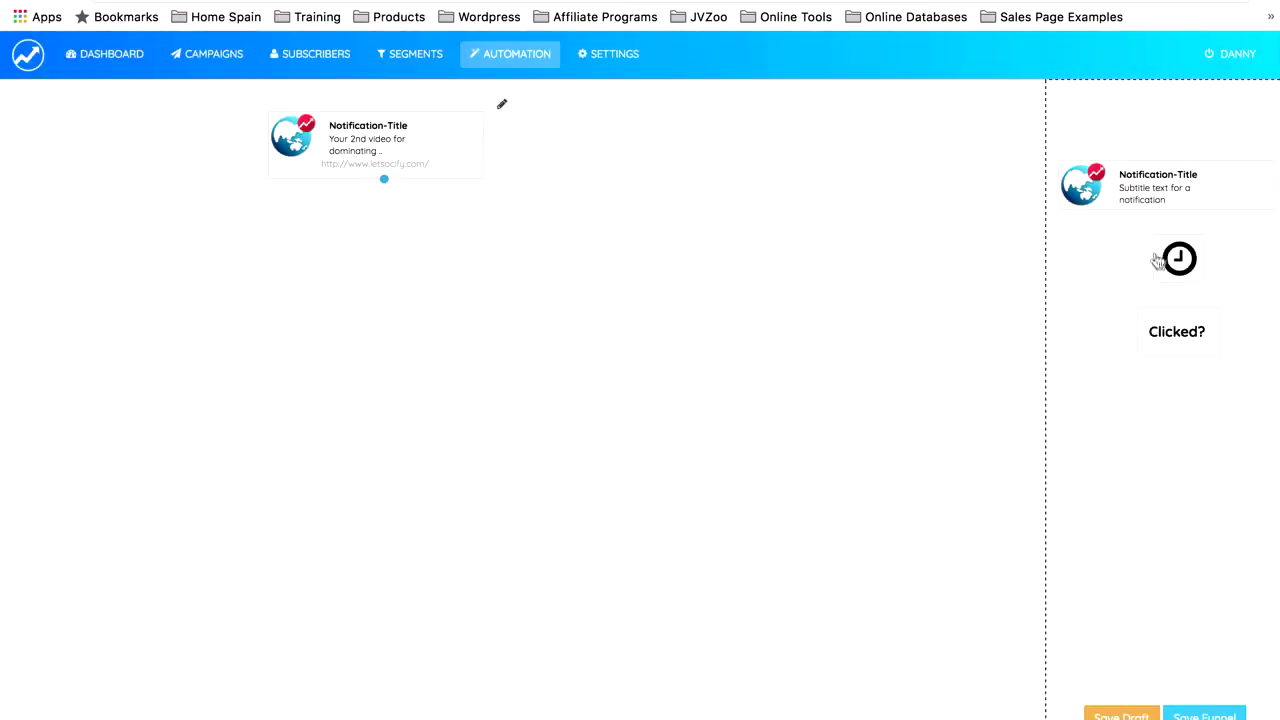
Add a delay block, connect it to the first notification and set its hours to 5.
drag(1179, 258, 496, 281)
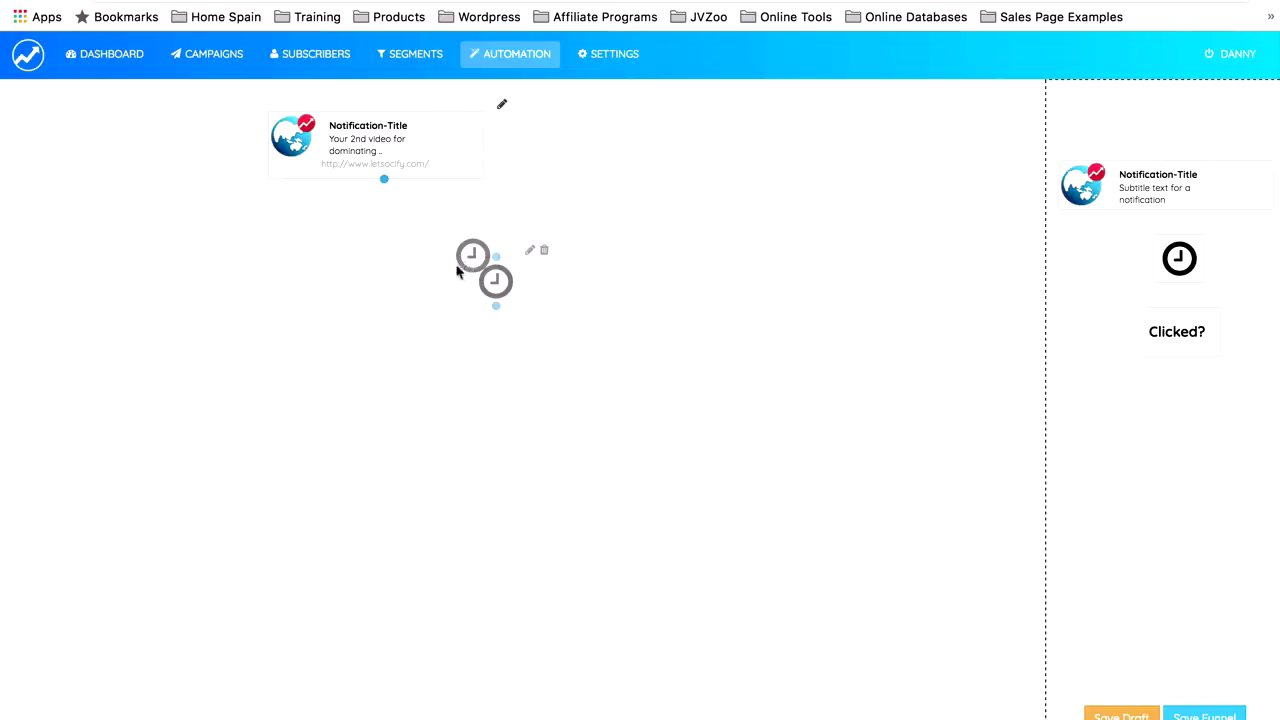
drag(389, 186, 495, 258)
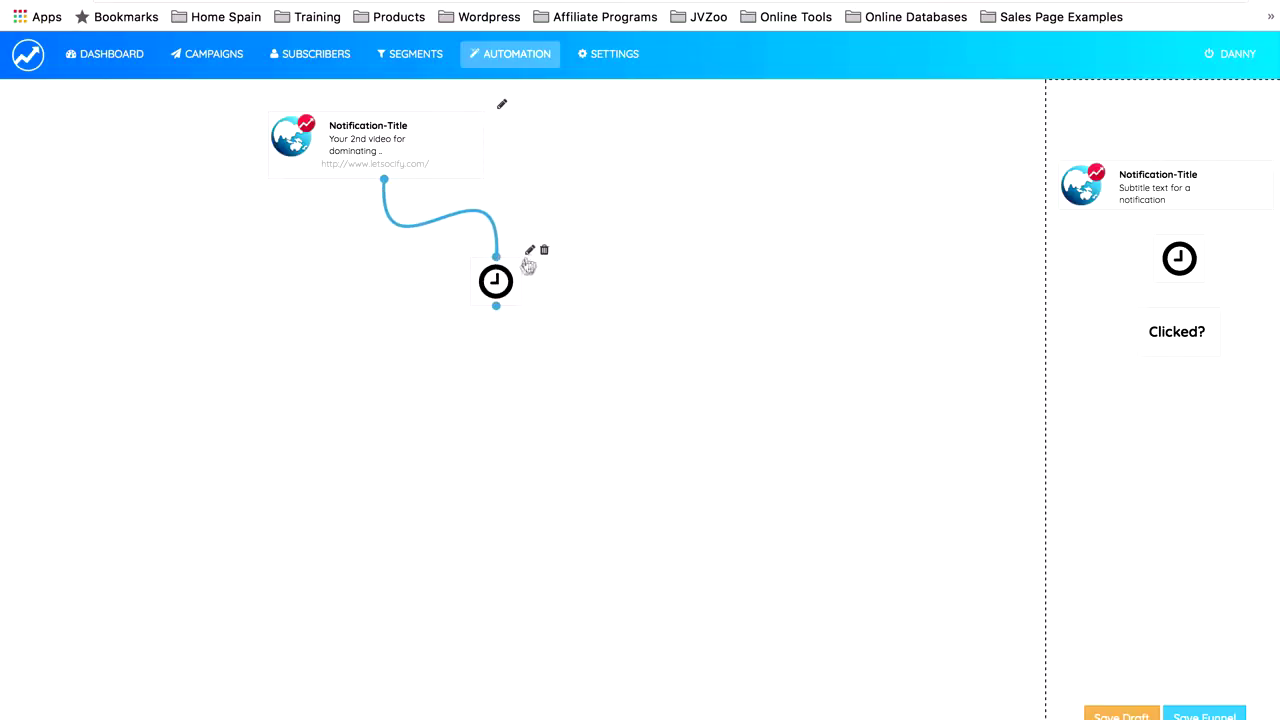
click(531, 253)
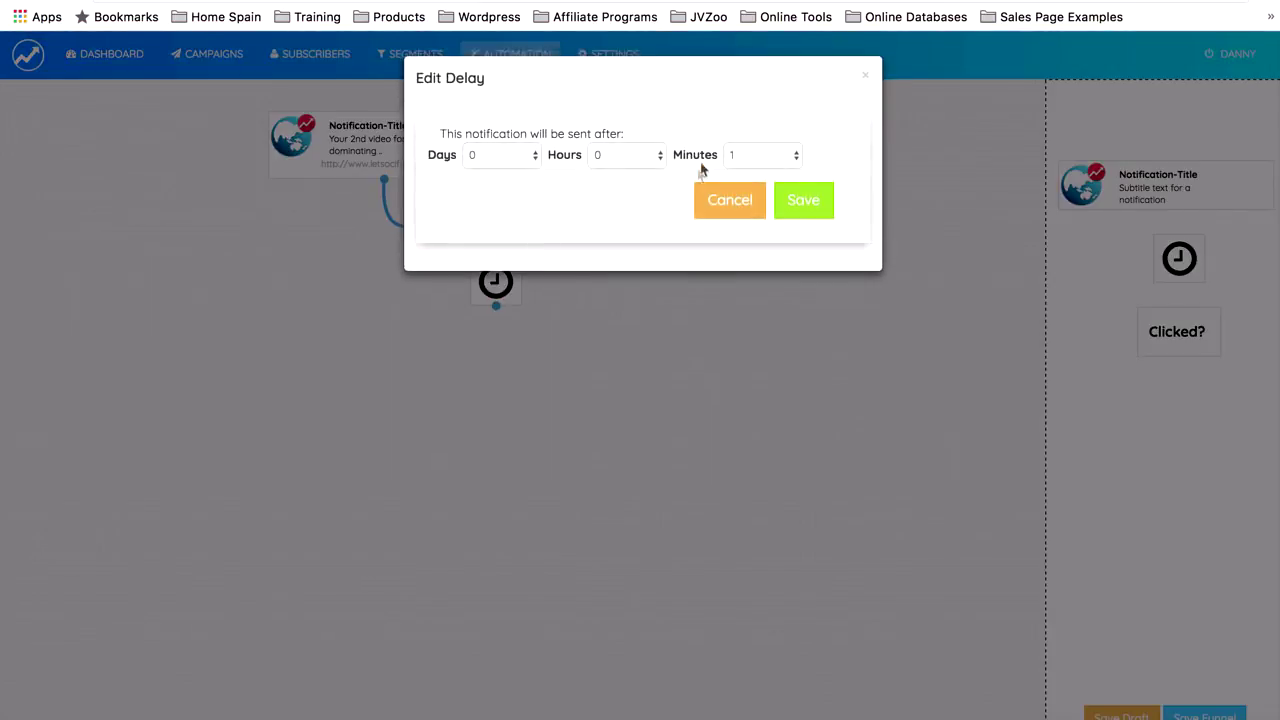
click(661, 156)
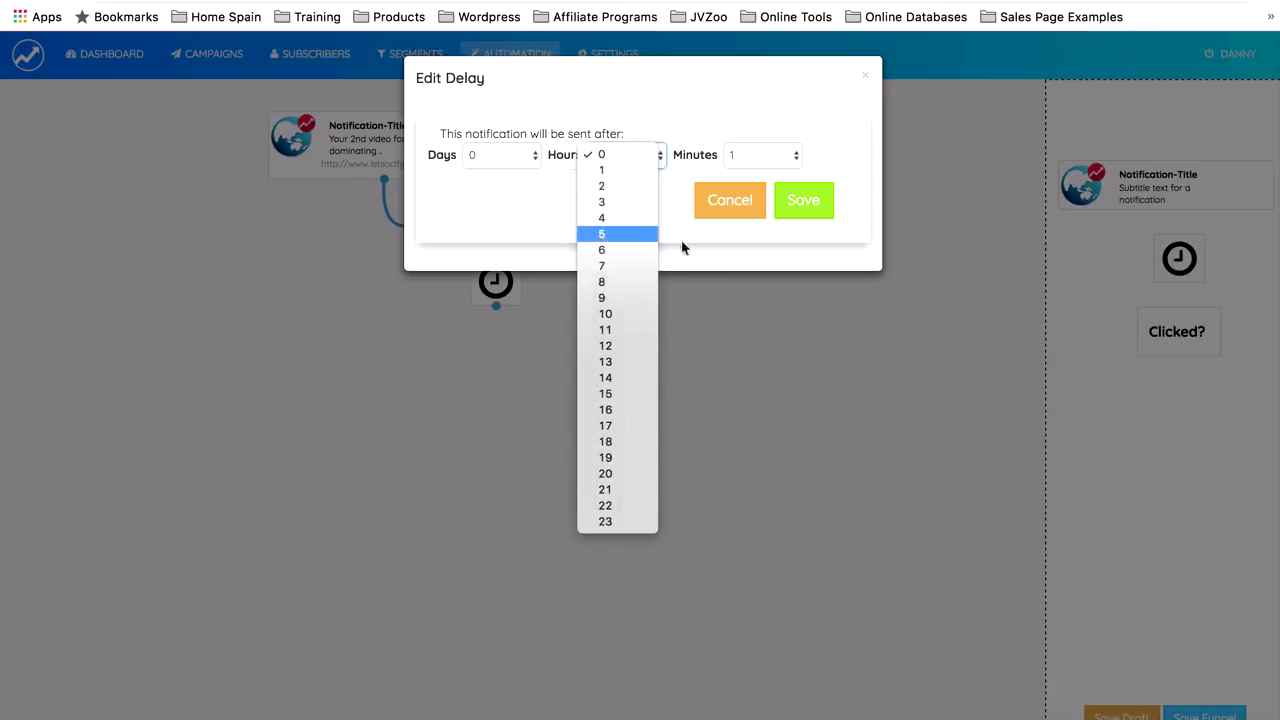
key(Return)
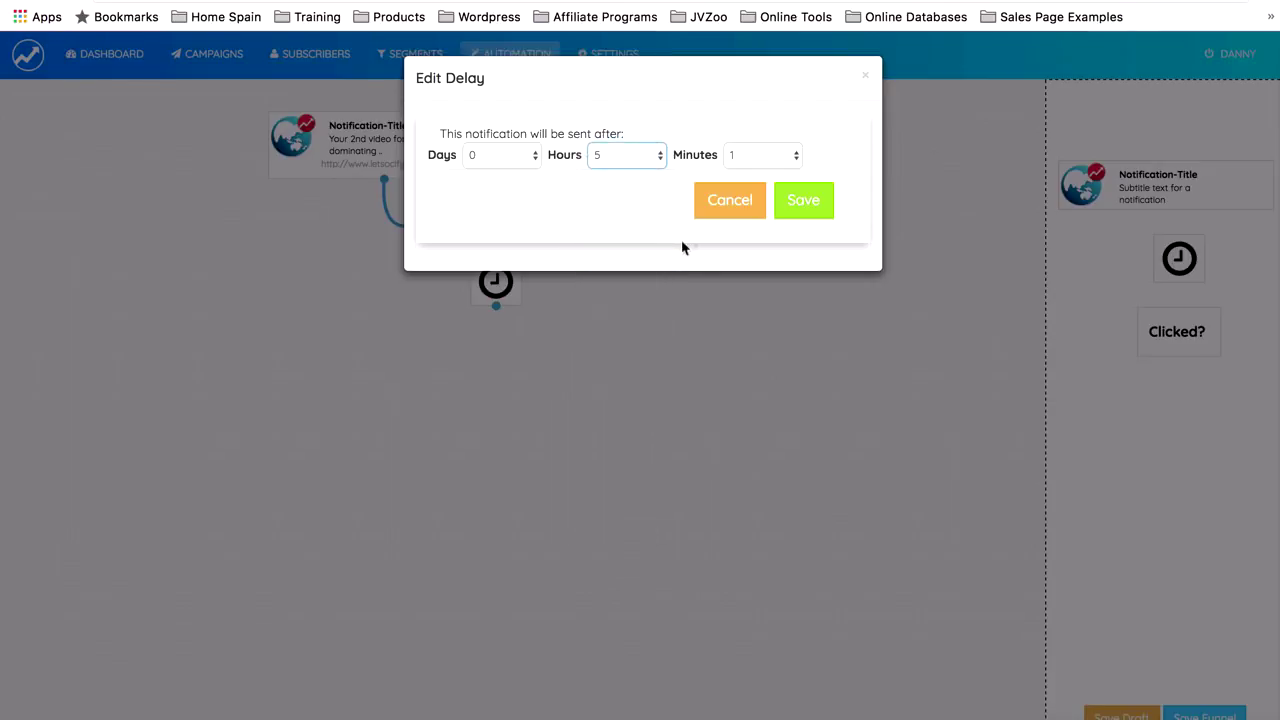
click(802, 203)
drag(1154, 171, 290, 380)
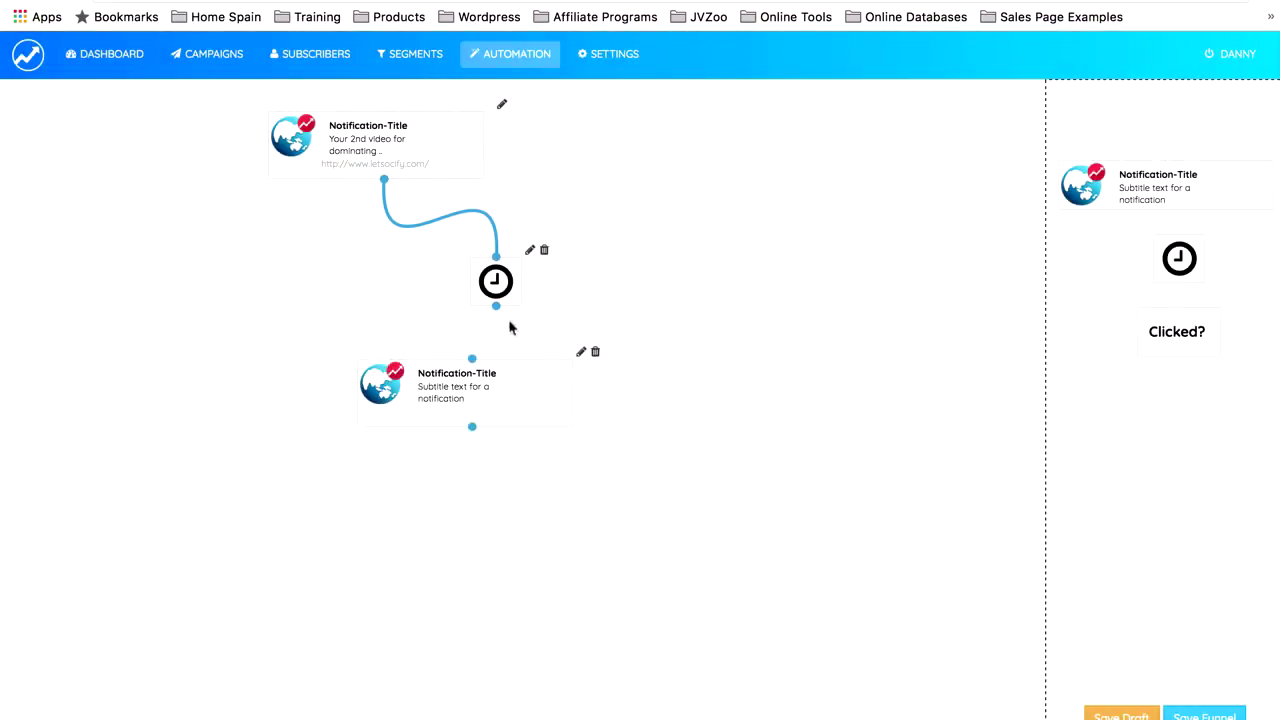
drag(500, 311, 477, 388)
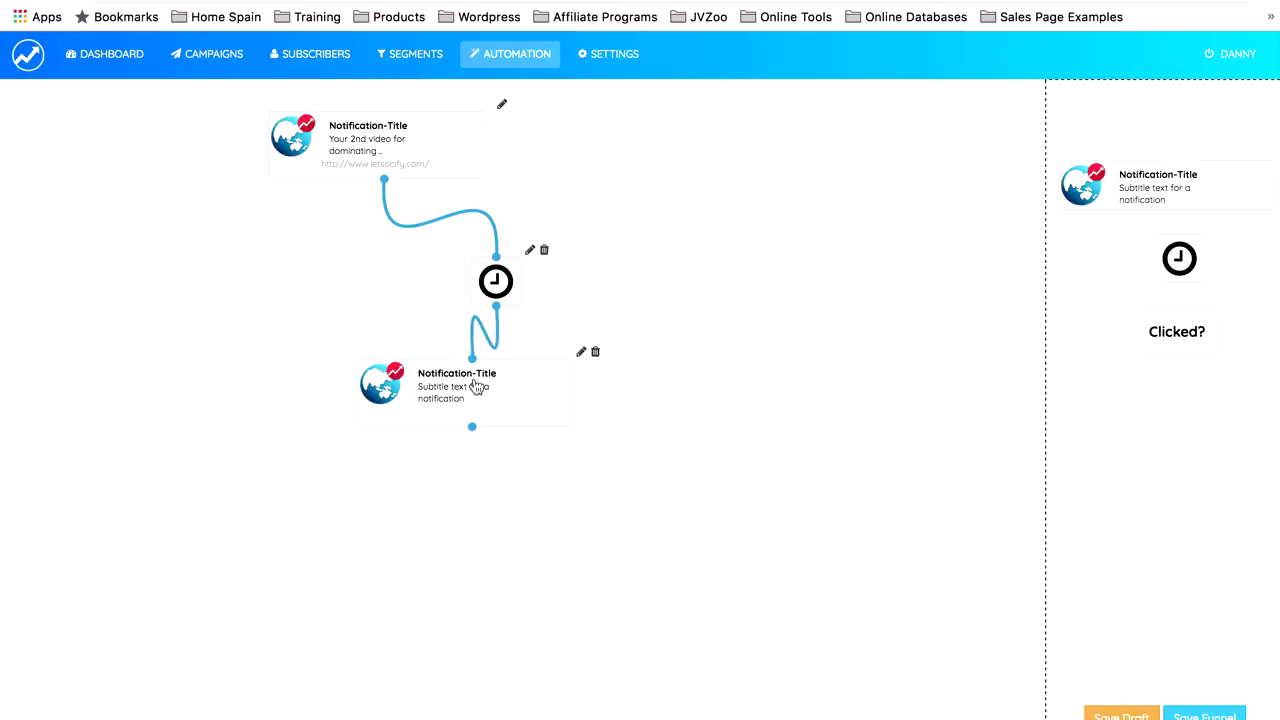
click(583, 353)
click(521, 173)
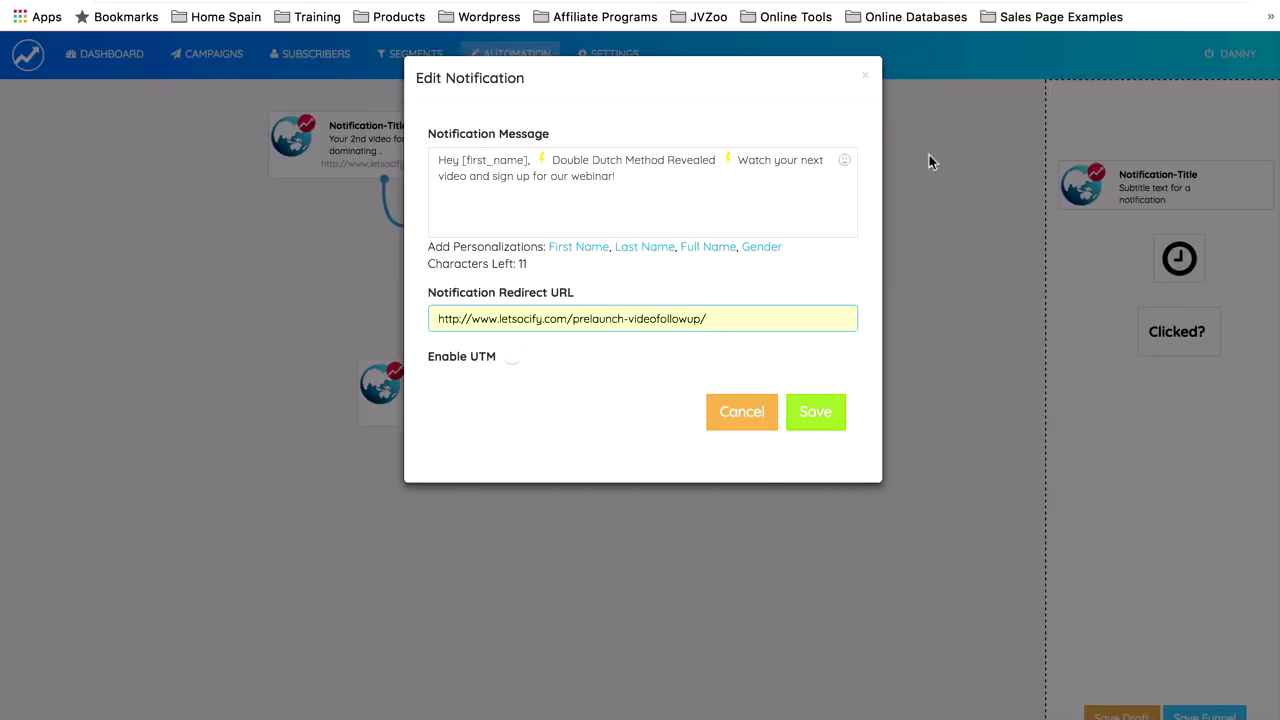
click(816, 418)
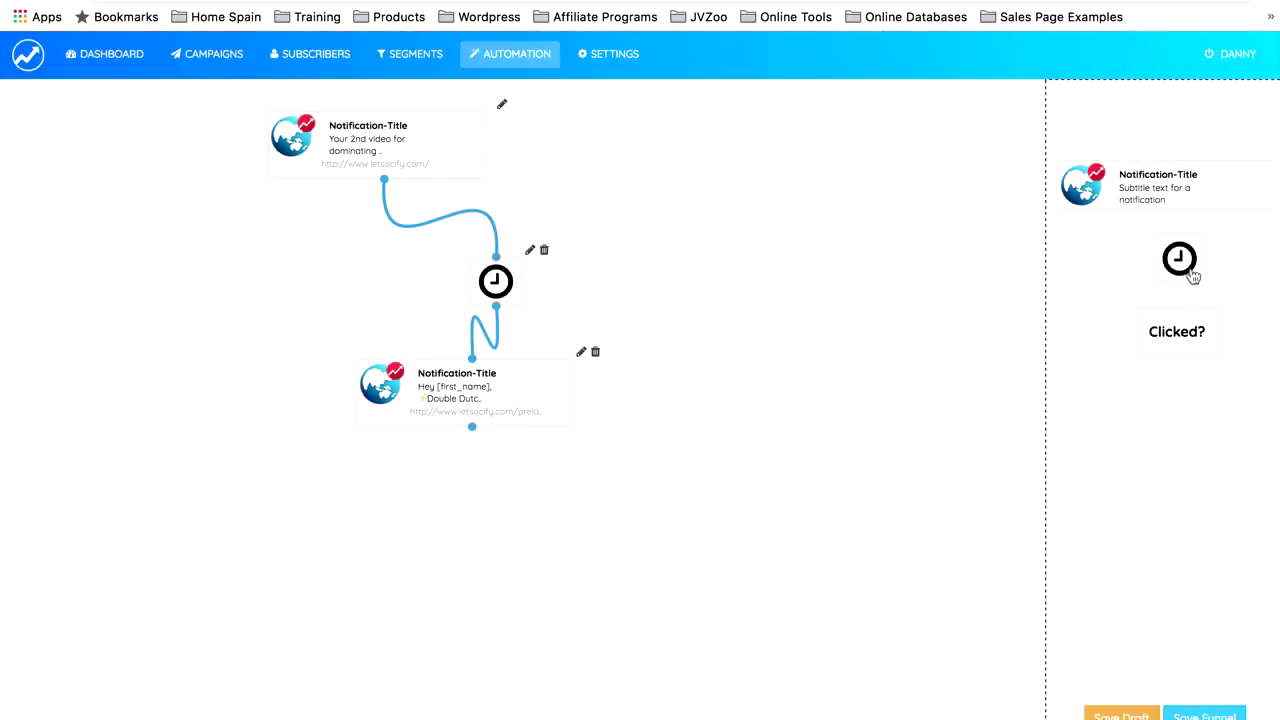
Add a second delay block, connect it to the second notification and set its days to 2.
drag(1187, 276, 650, 508)
drag(472, 427, 664, 488)
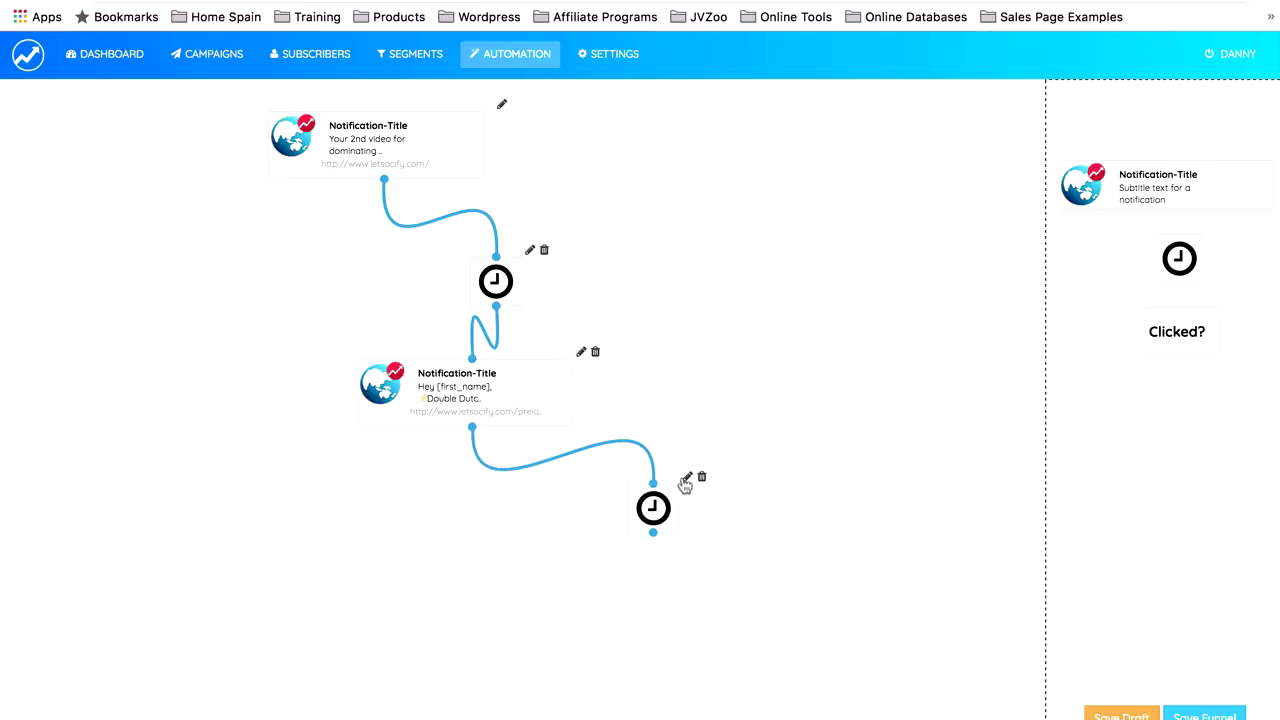
click(687, 477)
click(515, 157)
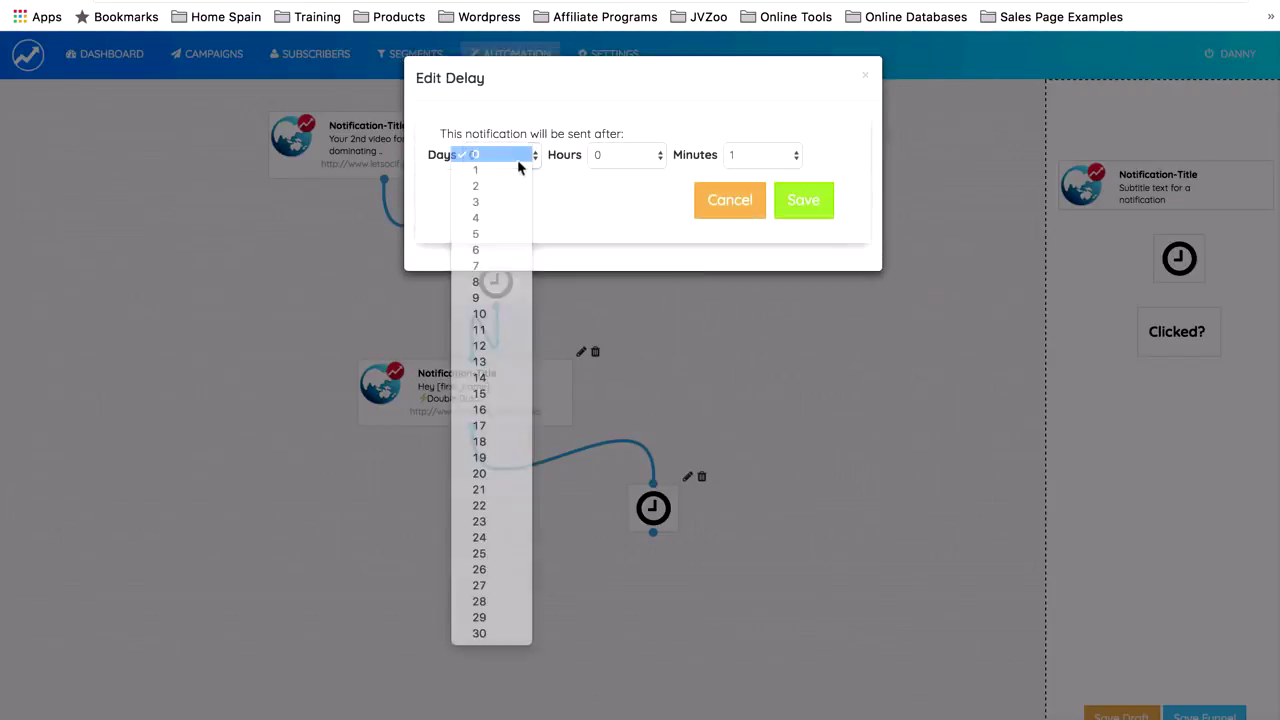
click(504, 187)
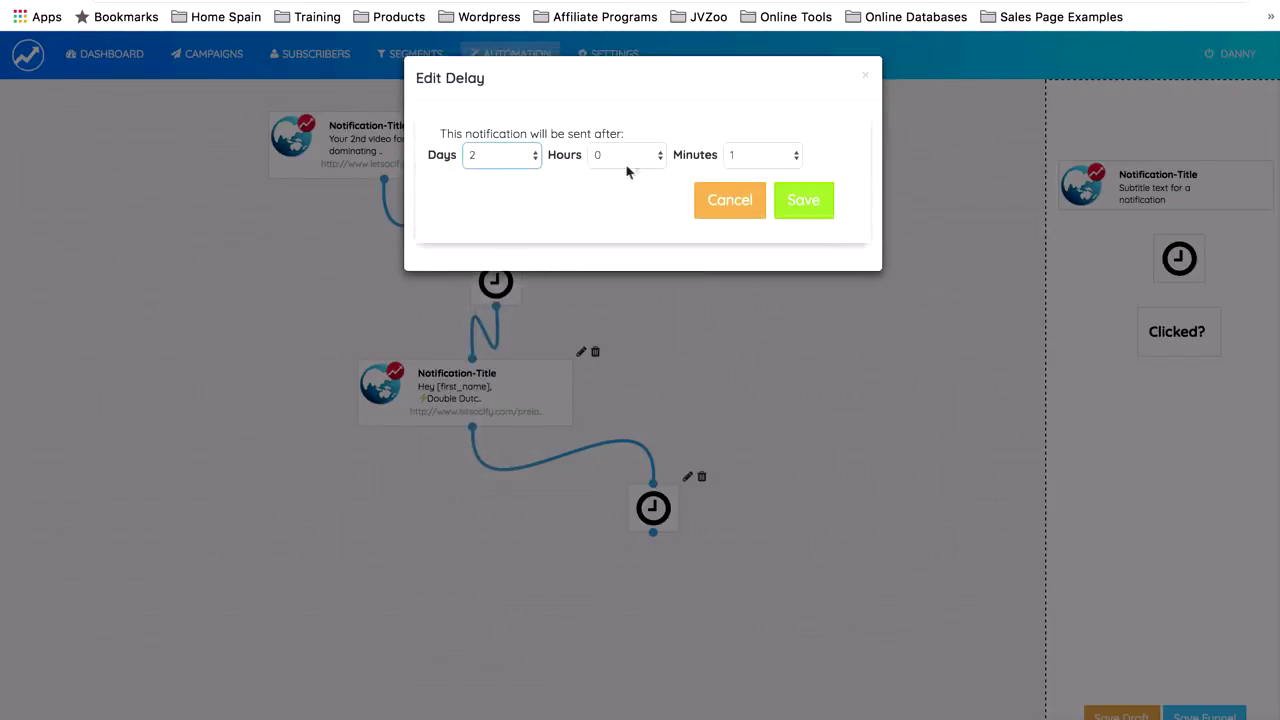
click(809, 207)
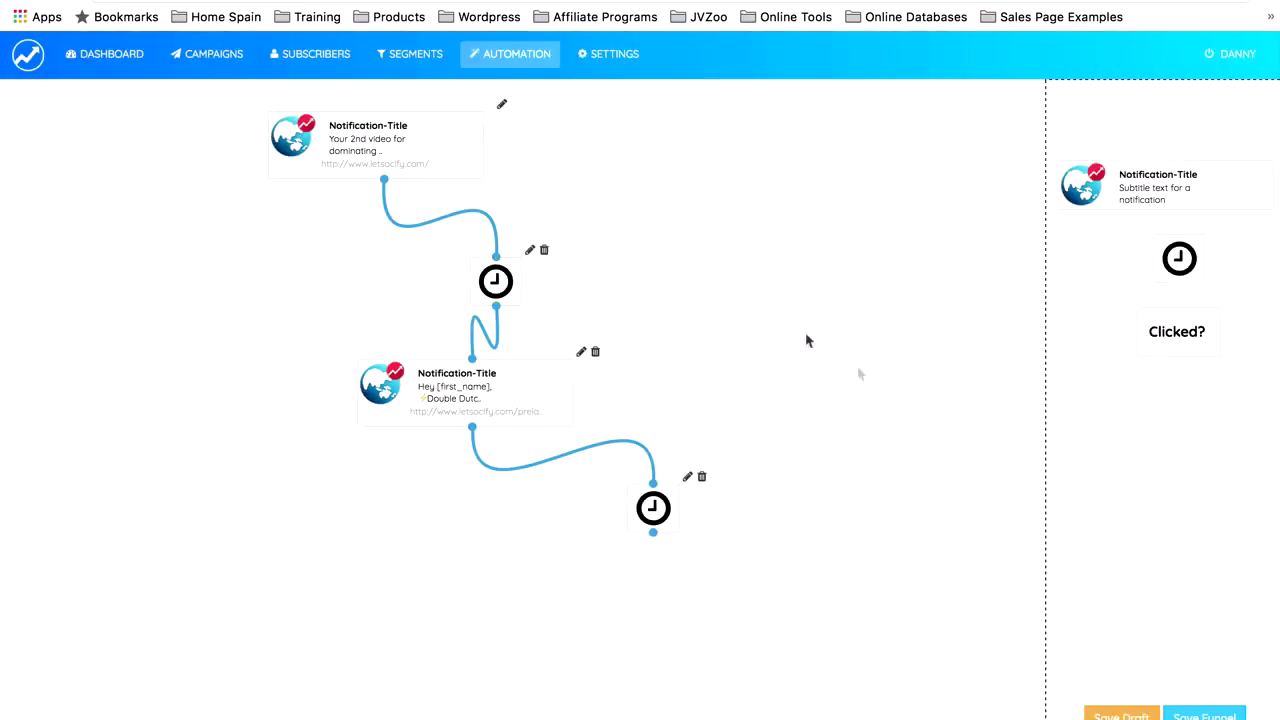
drag(1148, 207, 790, 590)
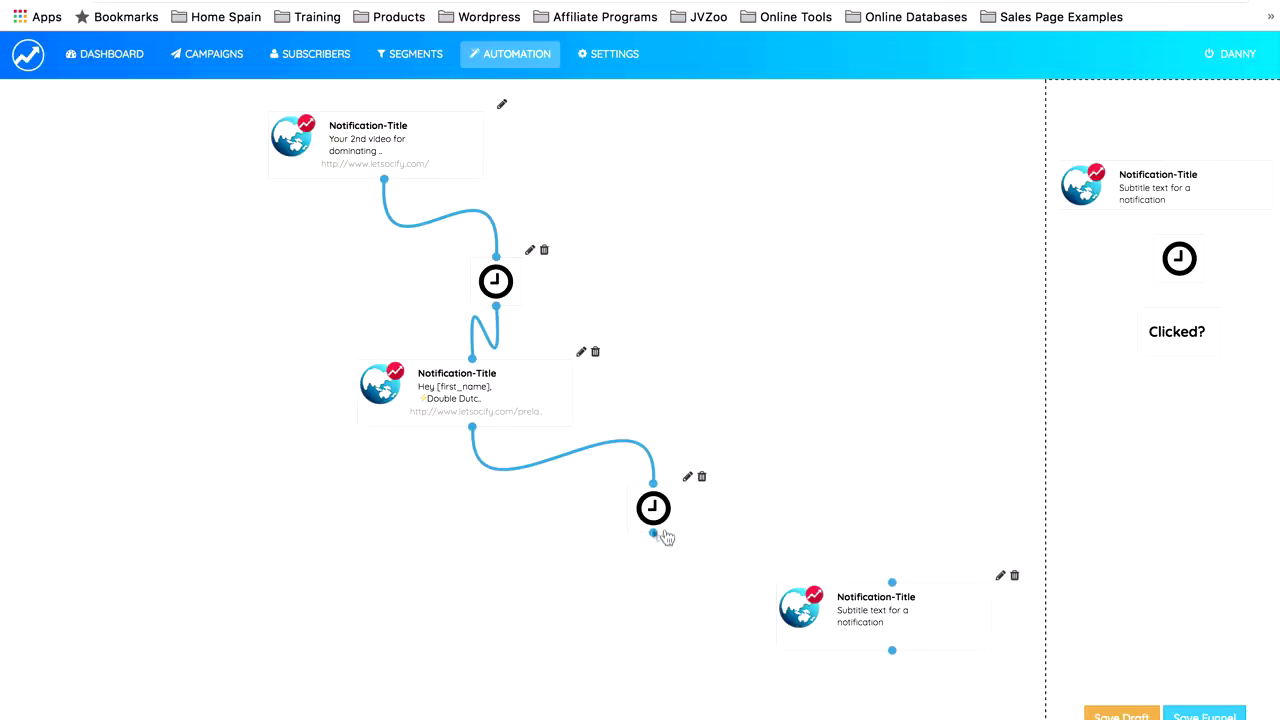
drag(653, 533, 892, 583)
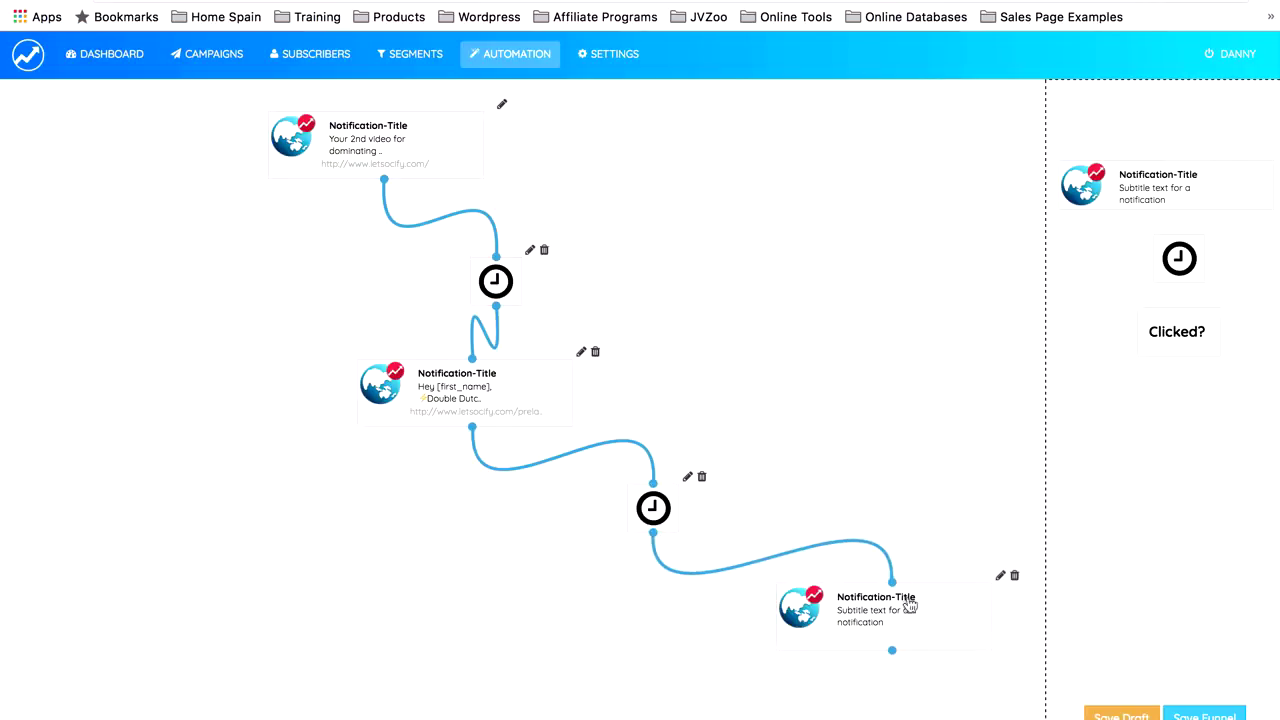
click(996, 578)
click(712, 170)
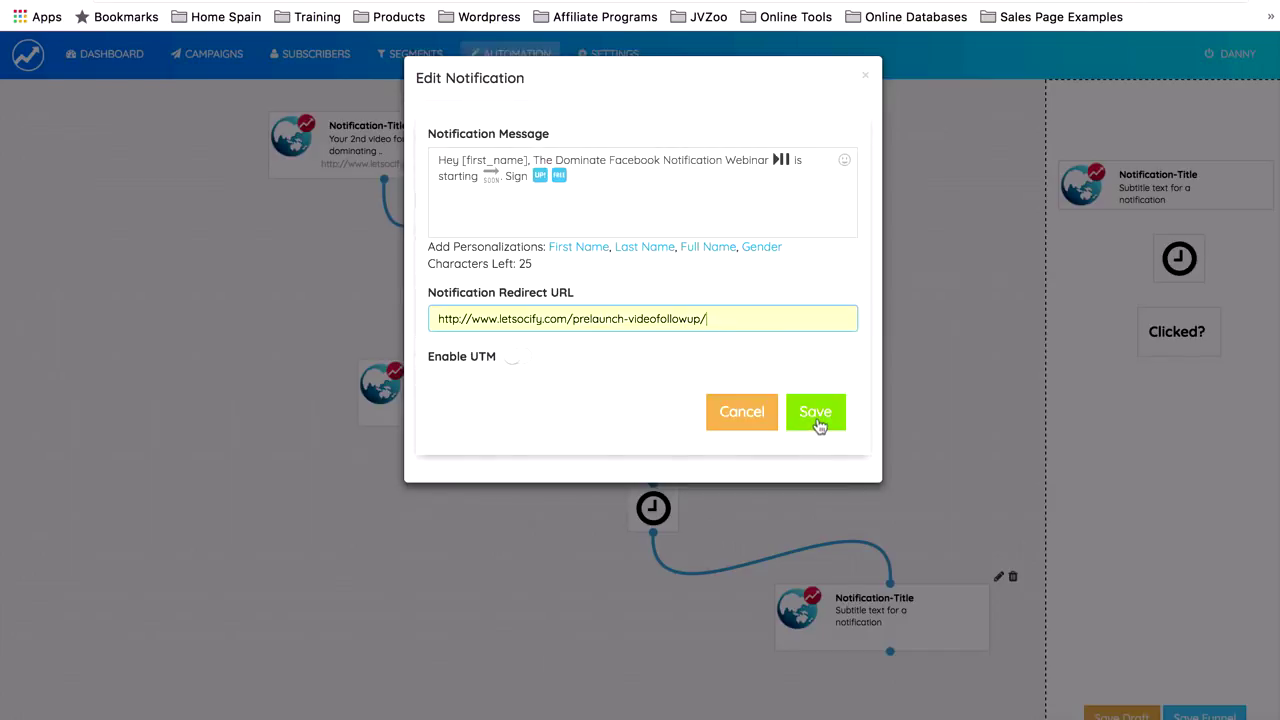
click(816, 413)
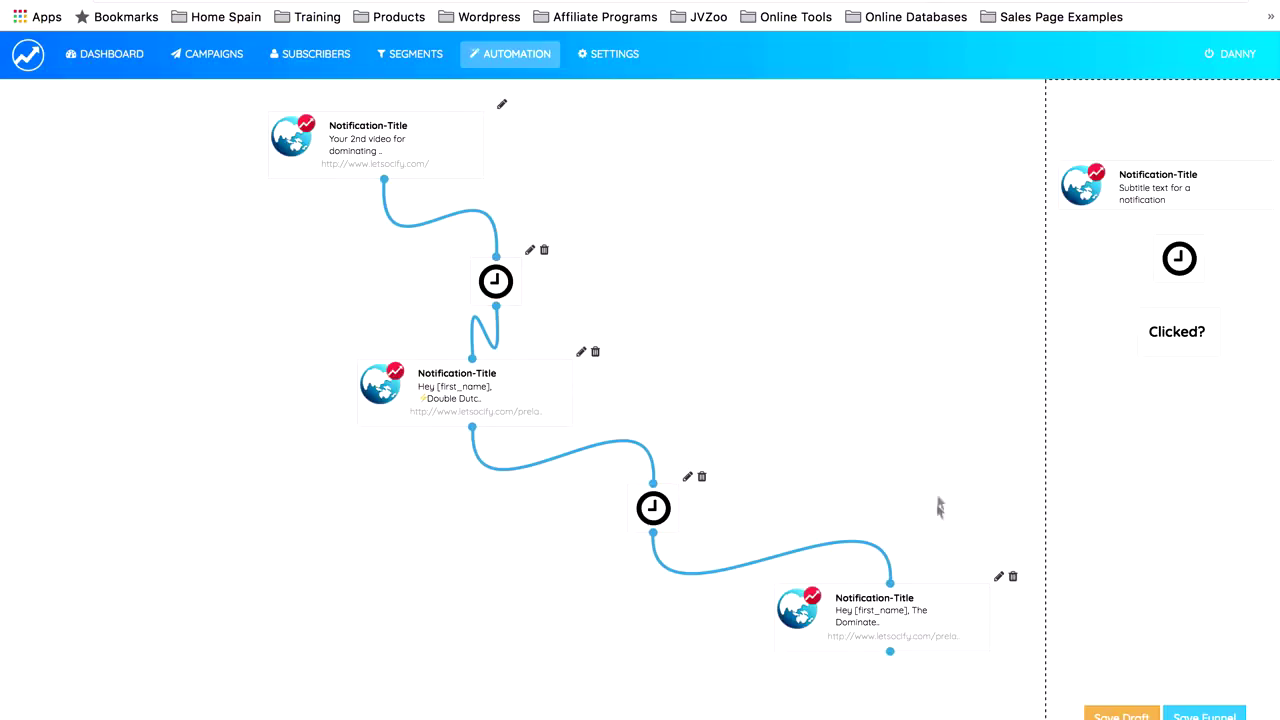
Extend the sequence from the third notification with a connected delay block followed by a connected Clicked? condition.
drag(1179, 268, 697, 680)
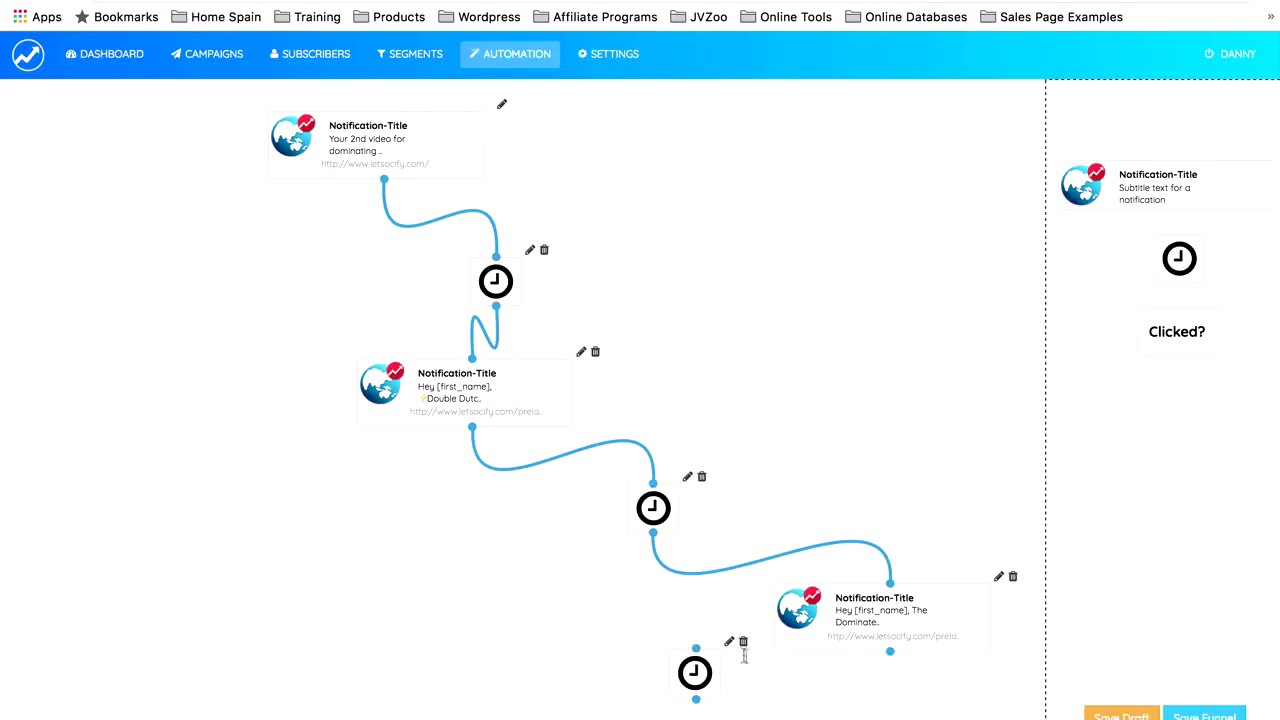
drag(890, 651, 696, 648)
drag(1180, 333, 642, 700)
scroll(640, 660, down, 3)
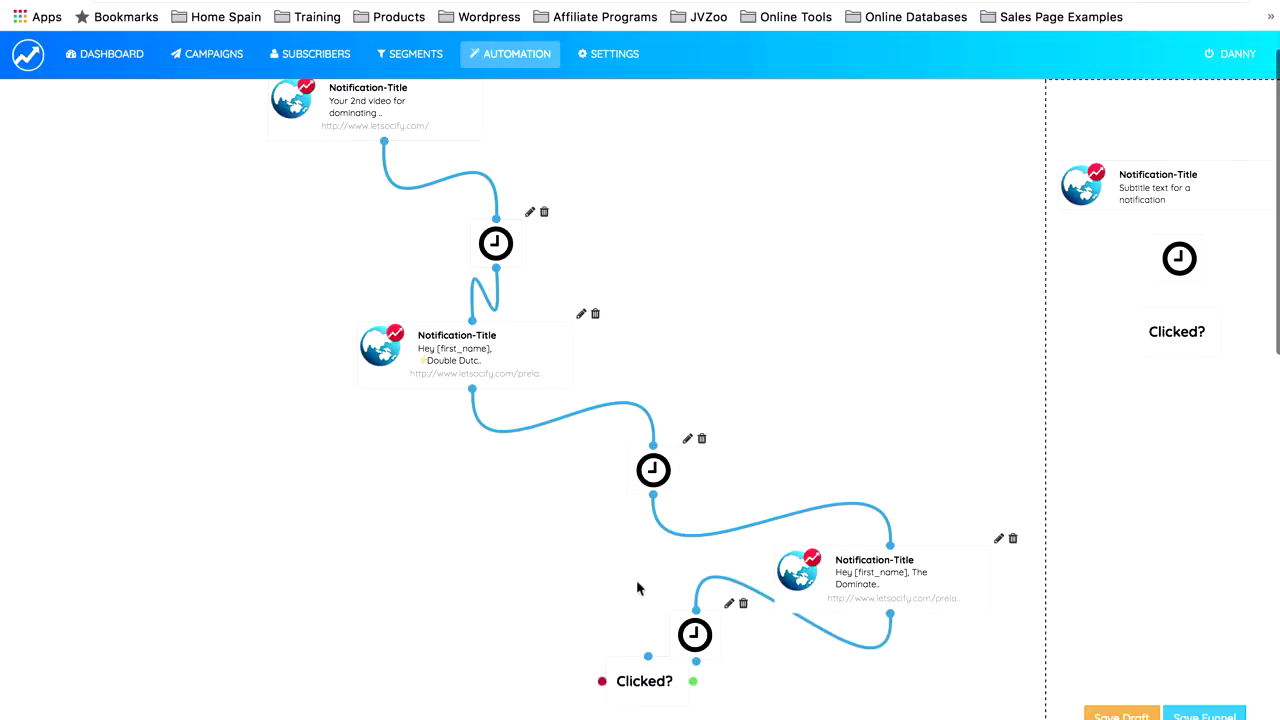
drag(651, 610, 568, 648)
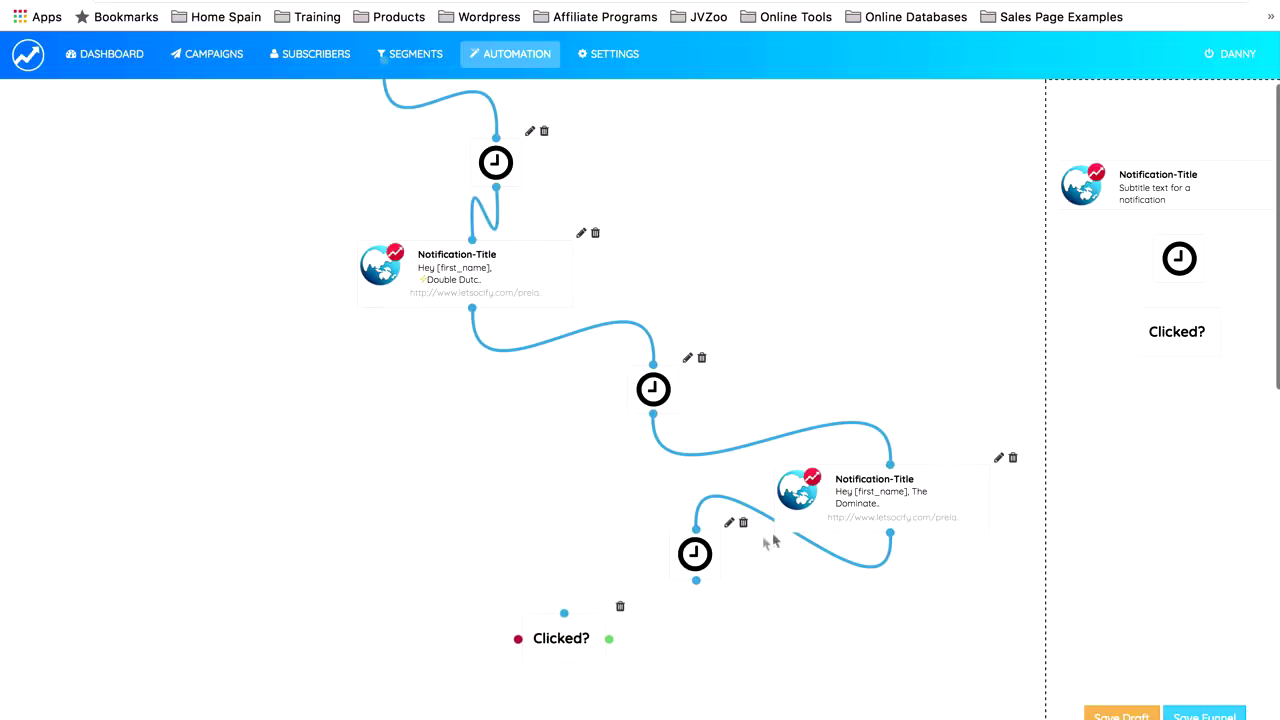
drag(696, 582, 576, 622)
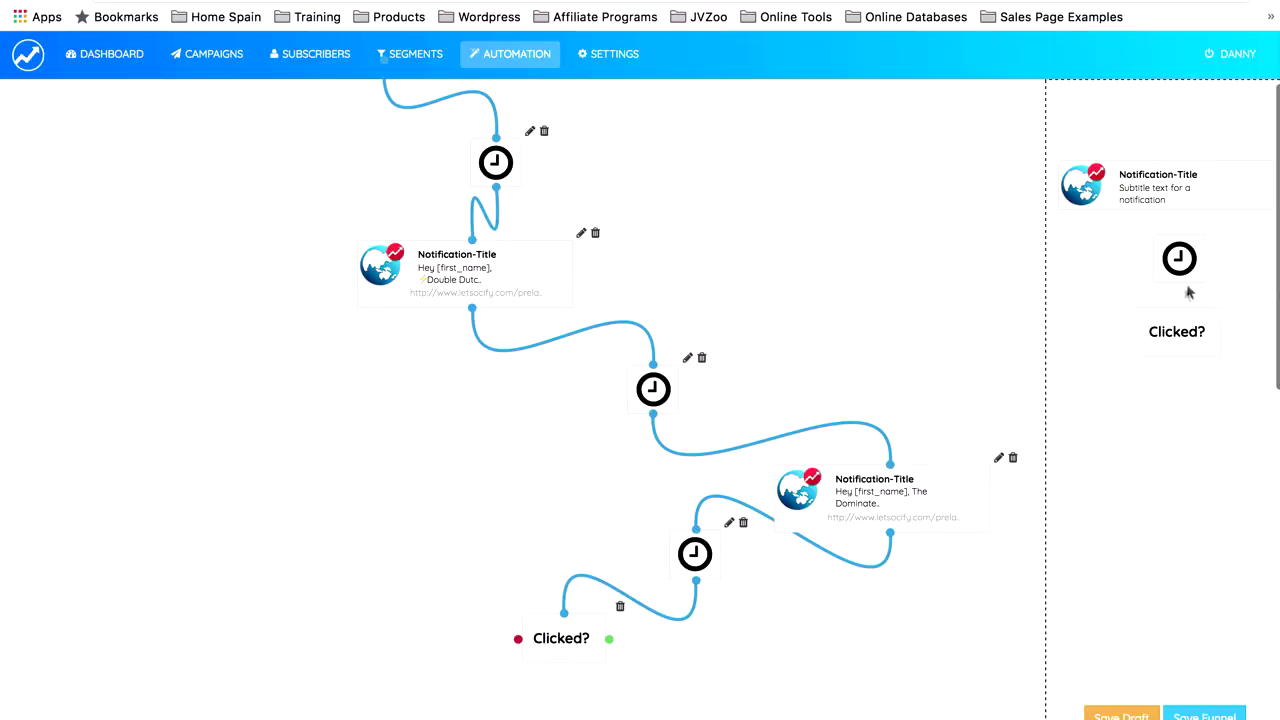
drag(1160, 200, 340, 354)
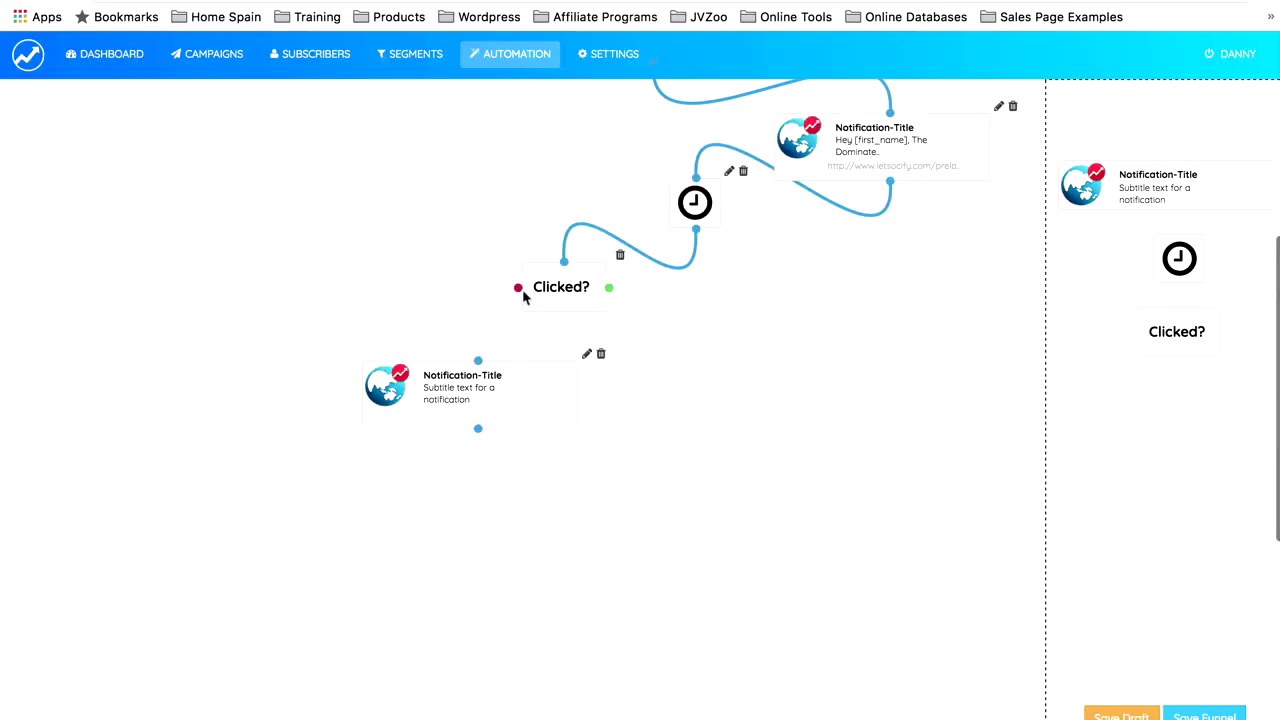
drag(518, 288, 474, 378)
click(587, 354)
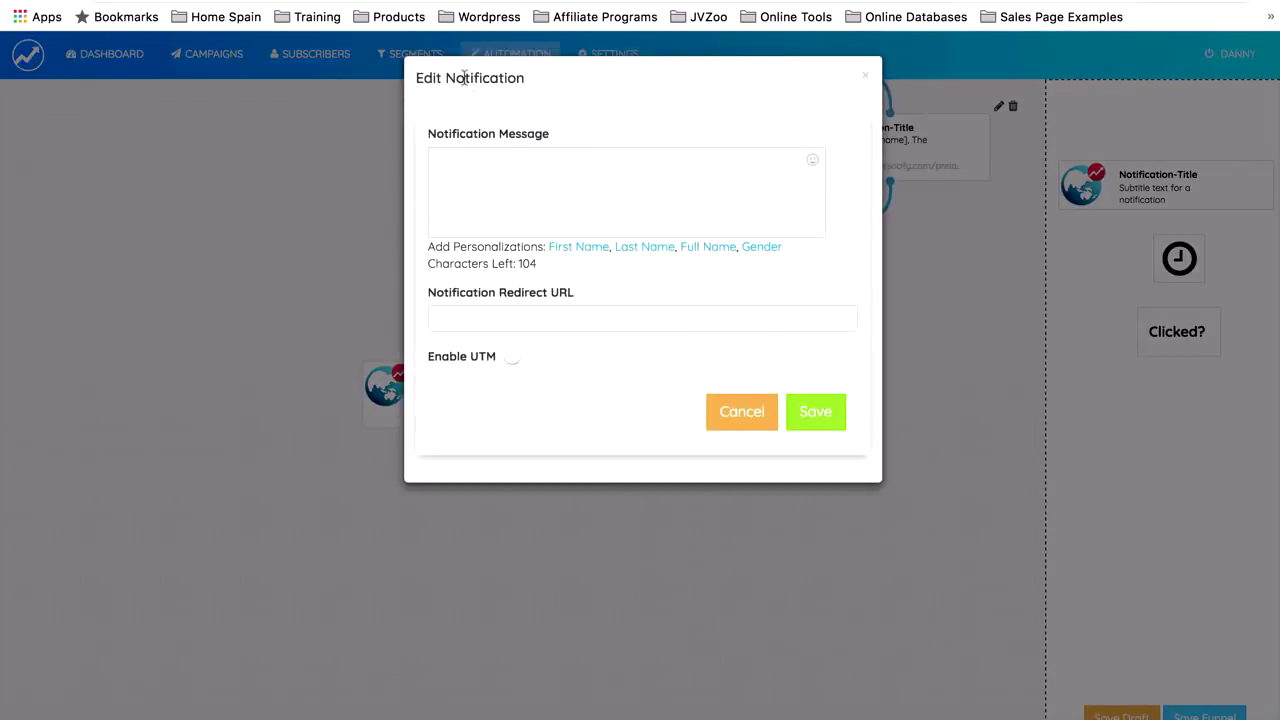
click(514, 176)
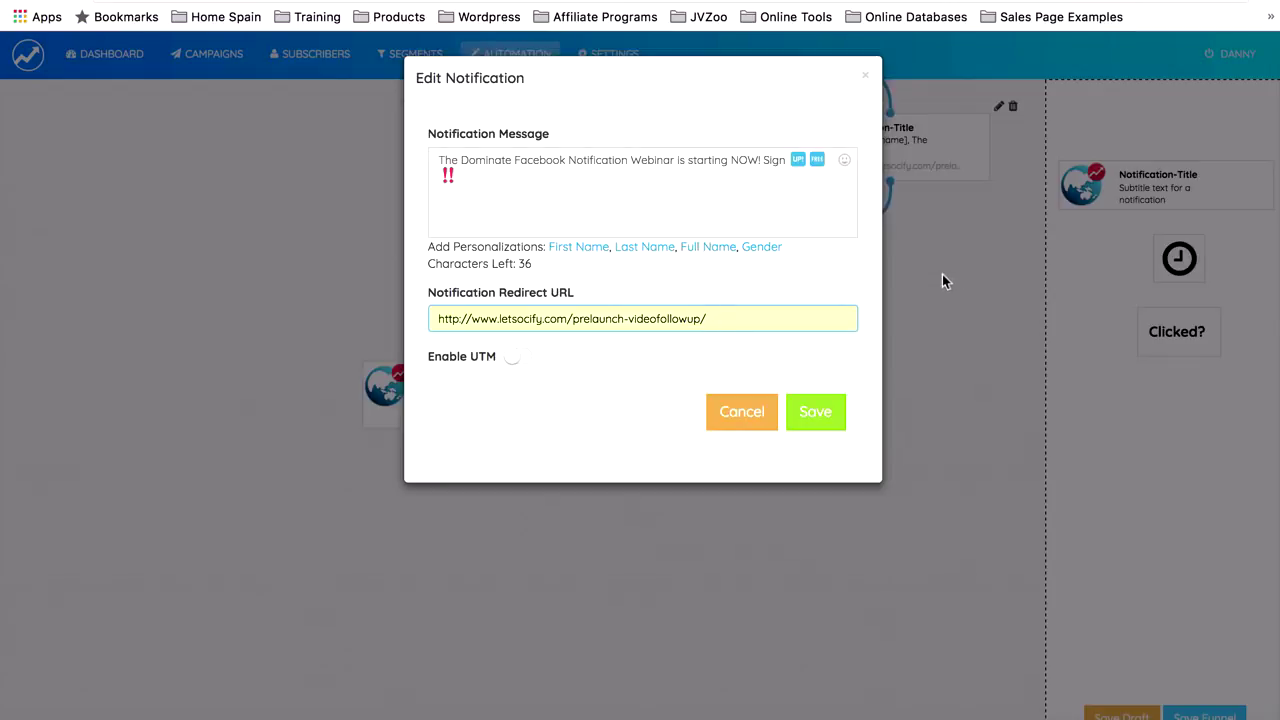
click(815, 418)
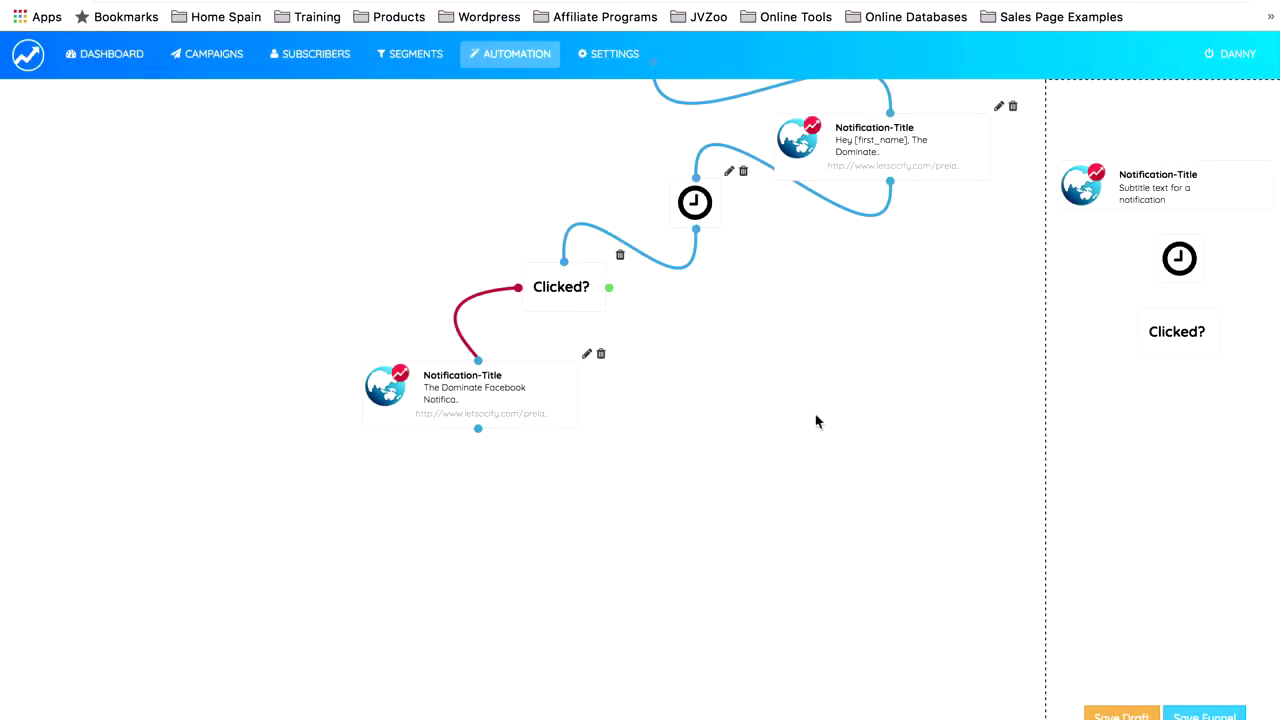
Try to save the funnel, and set the hours of the delay before the Clicked? condition to 1.
scroll(824, 245, down, 2)
scroll(826, 255, up, 7)
scroll(826, 258, down, 5)
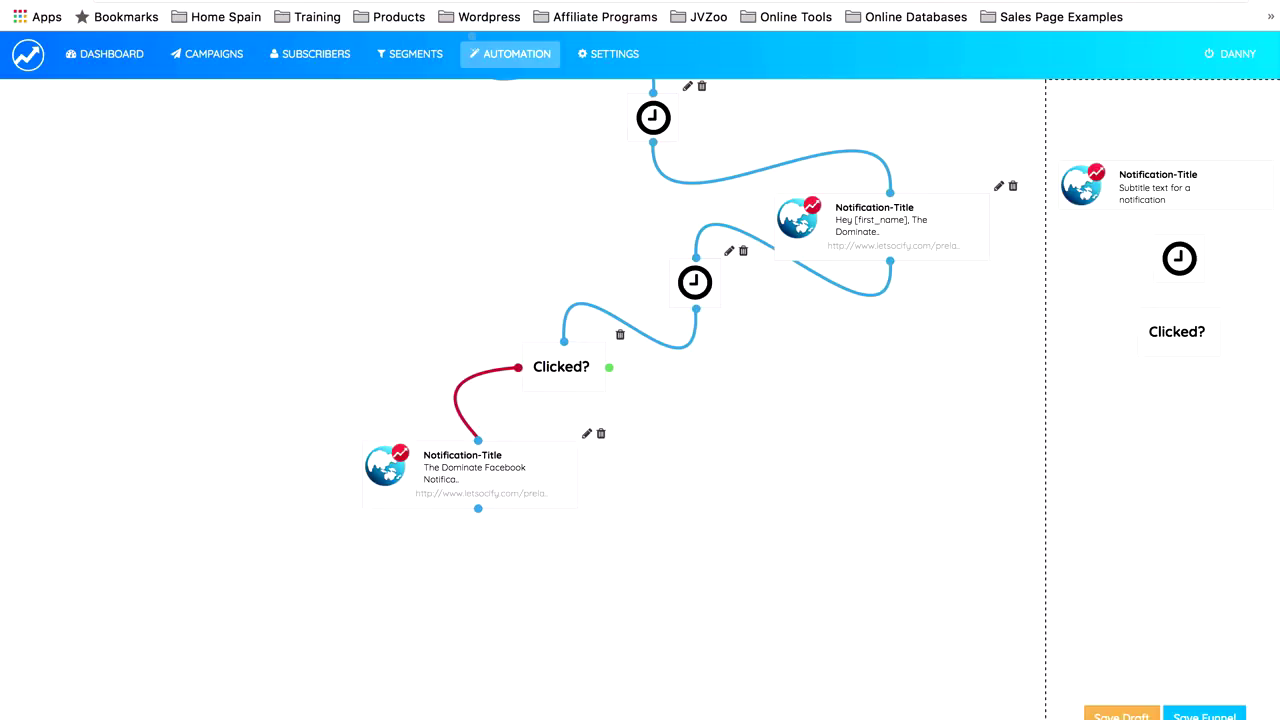
click(1204, 716)
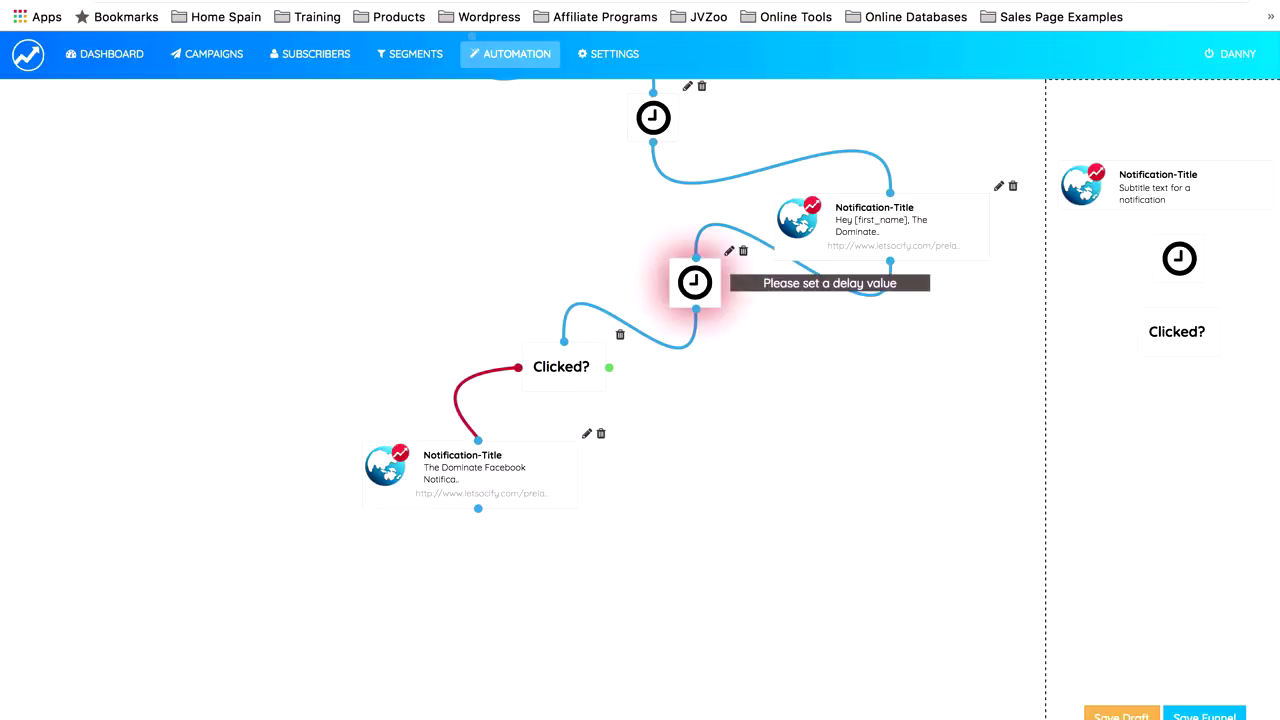
click(732, 253)
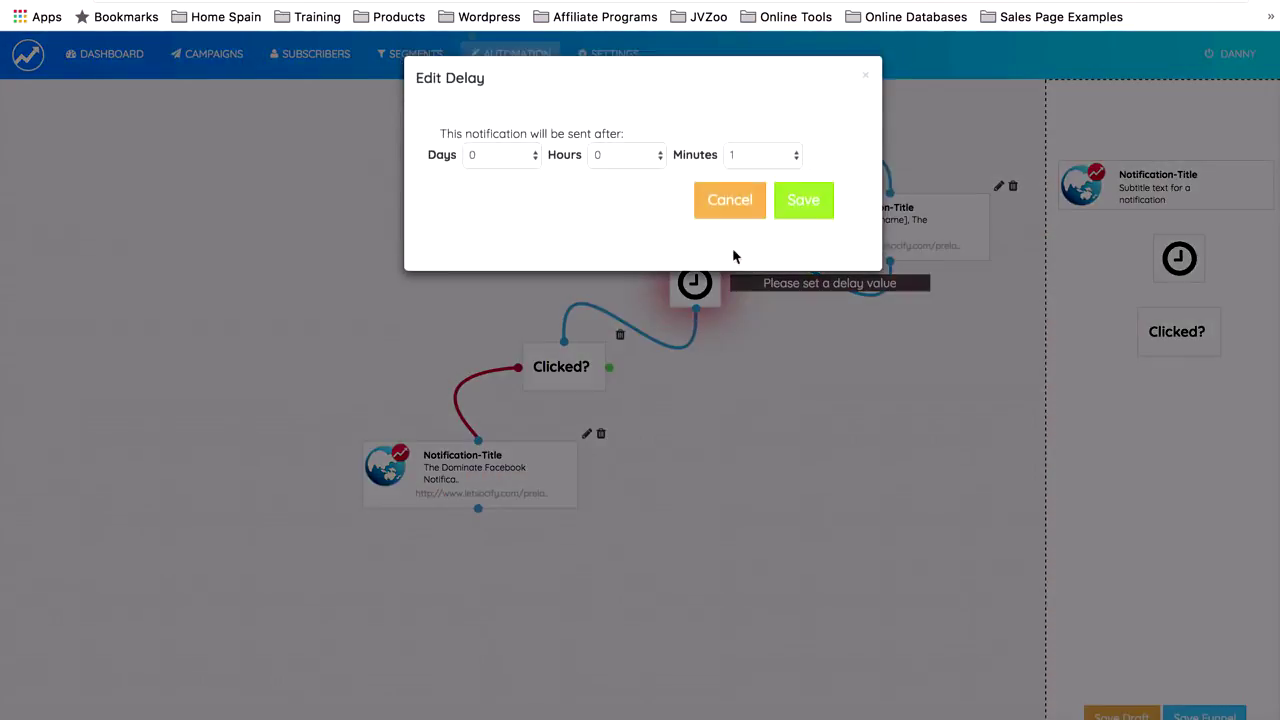
click(642, 160)
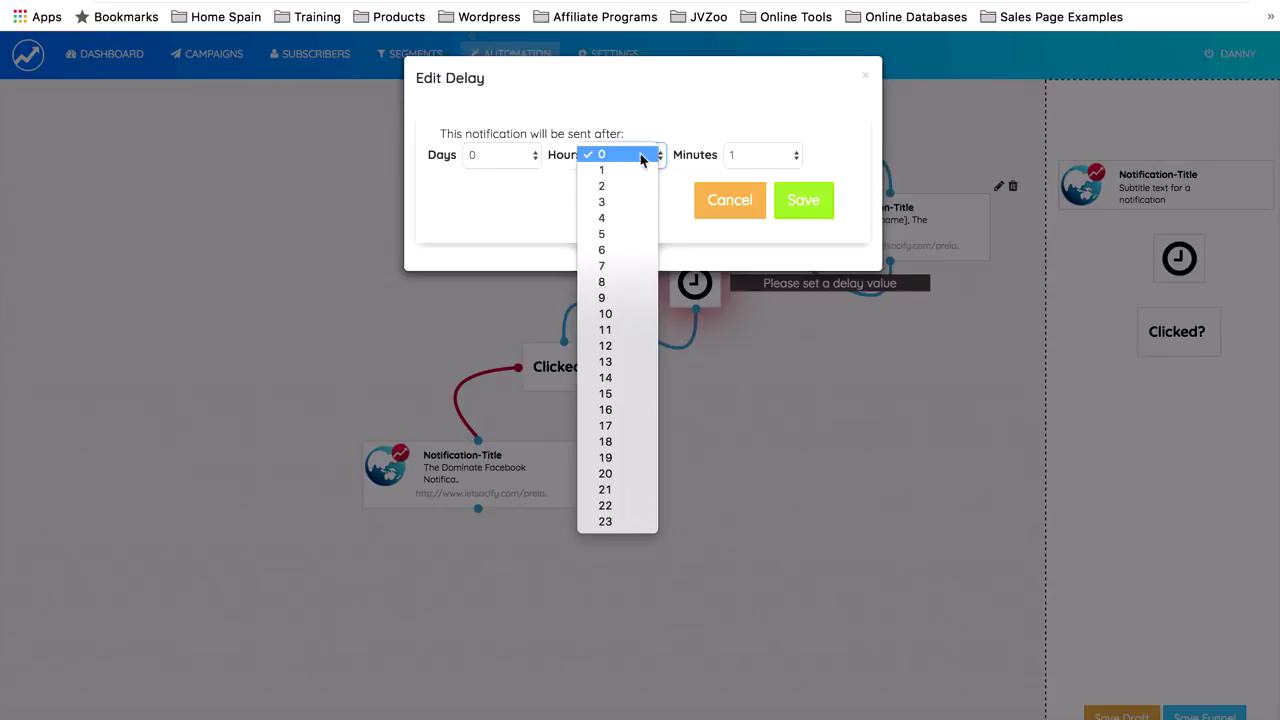
click(634, 170)
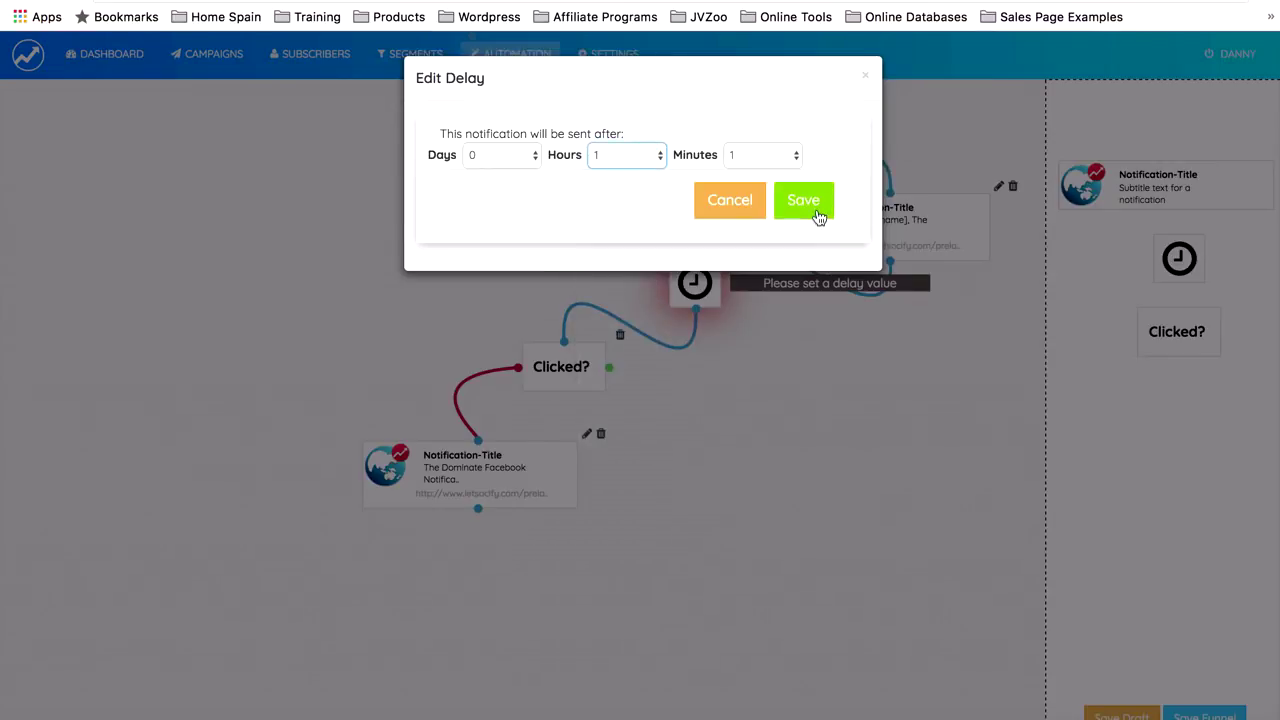
click(819, 212)
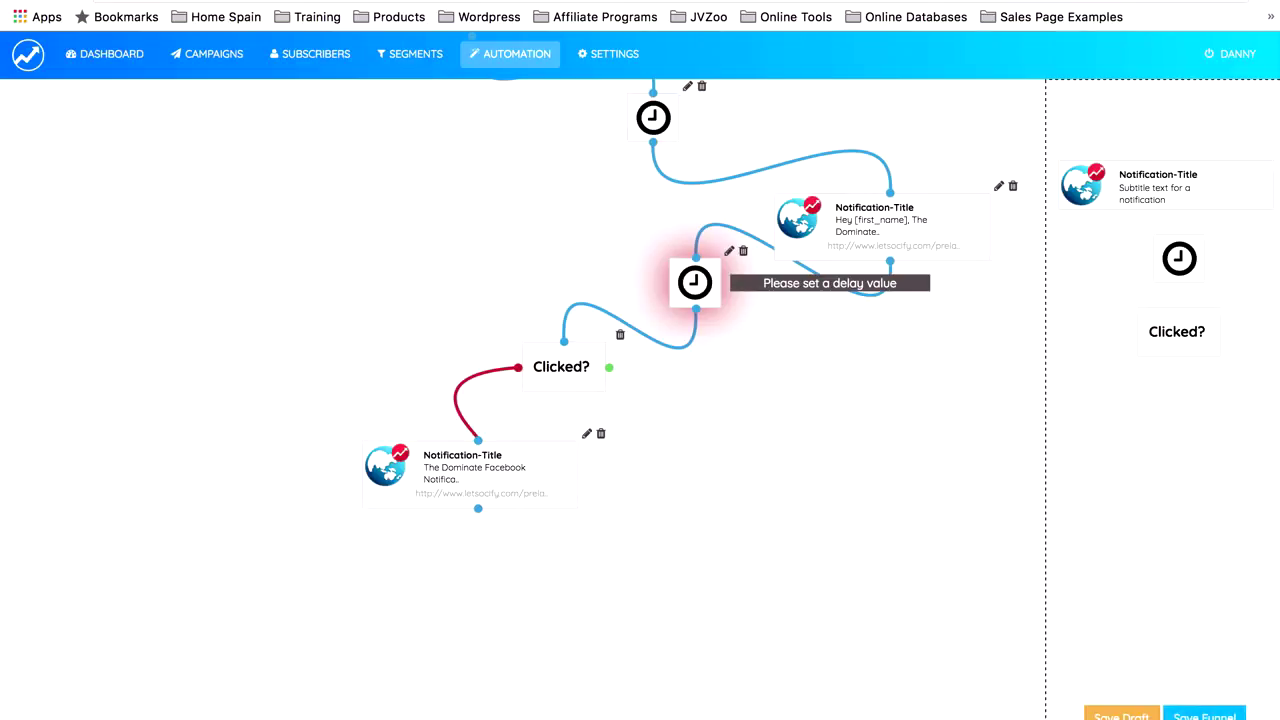
Save the completed funnel and start it.
click(1210, 712)
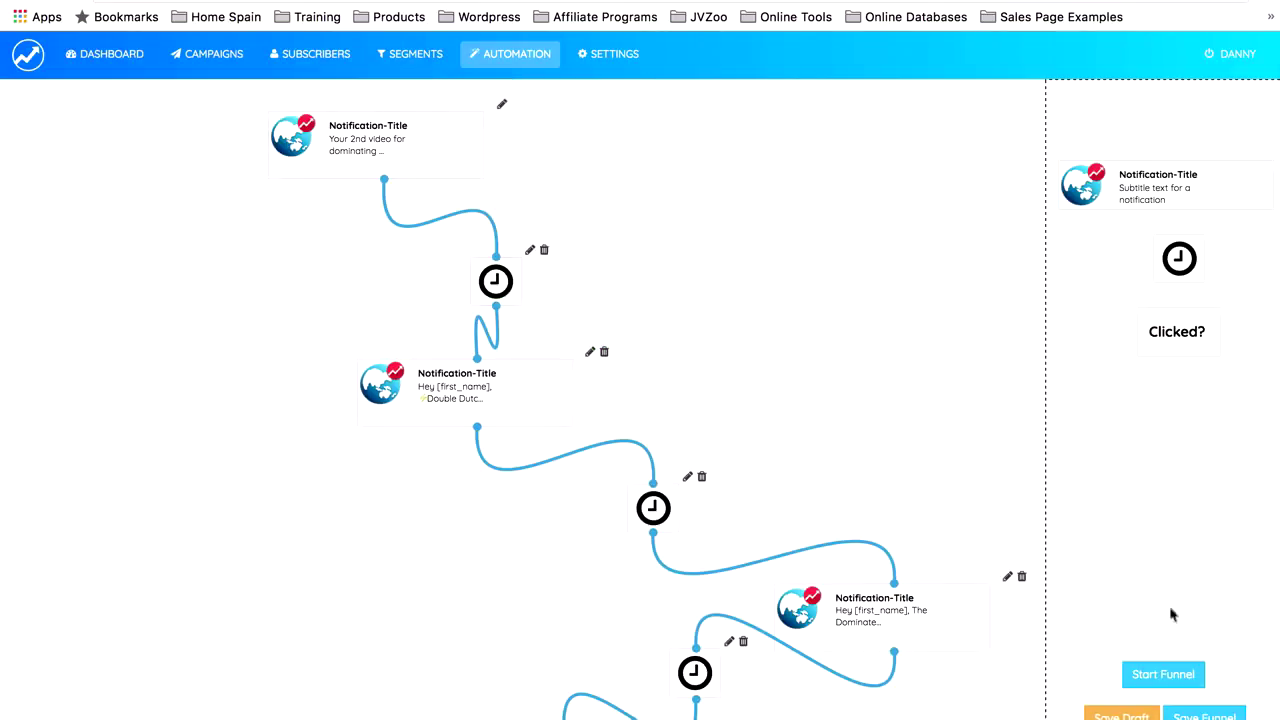
click(1165, 678)
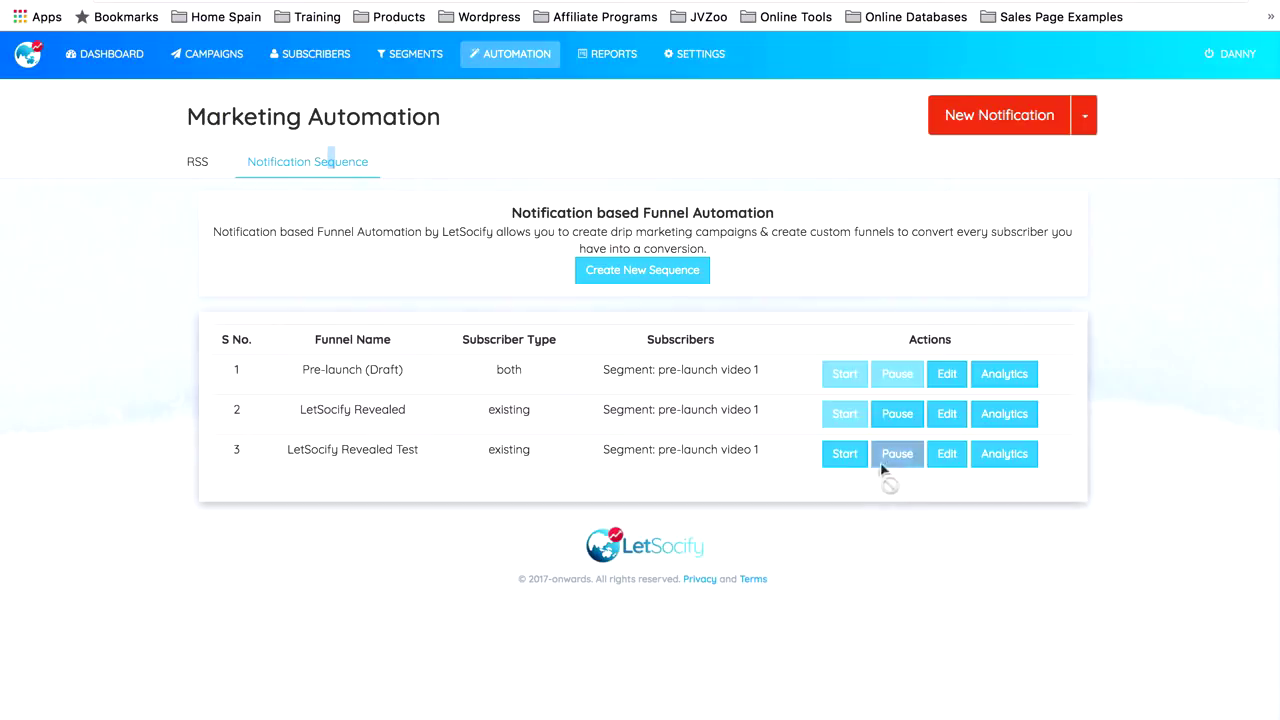
Open the analytics of the LetSocify Revealed sequence and review the pushed, delivered and clicked figures of each notification.
click(1000, 417)
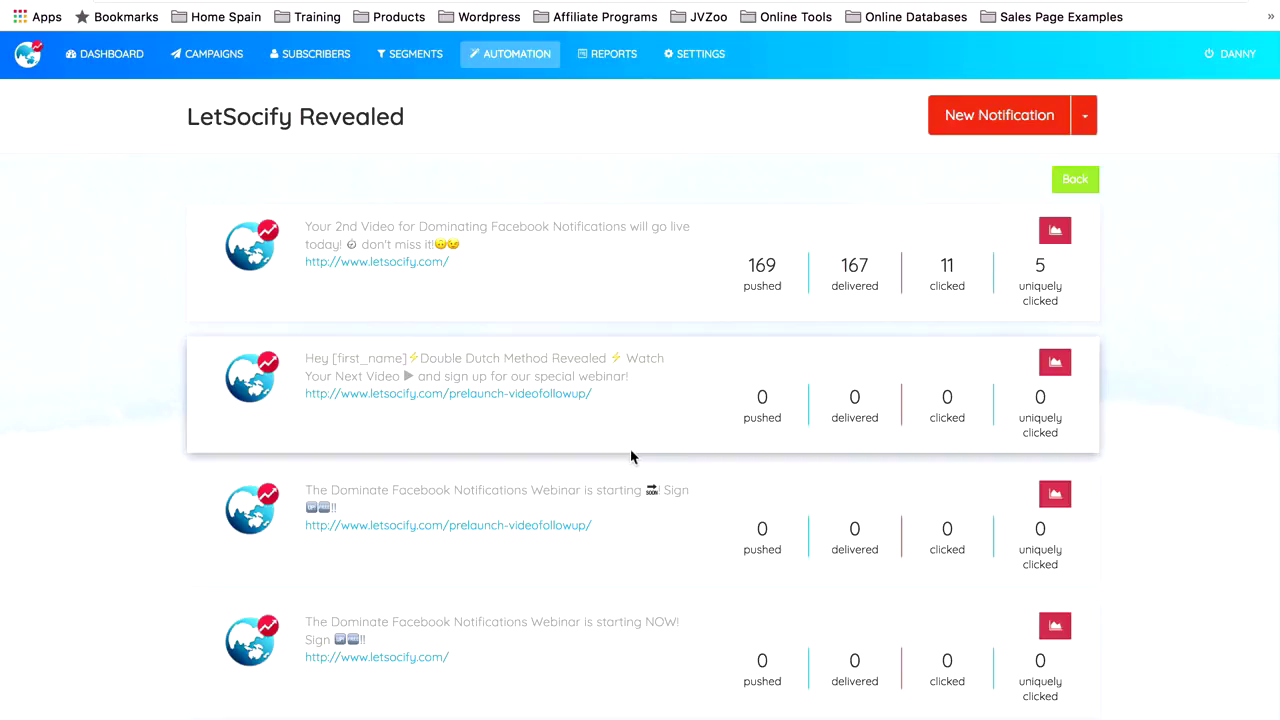
scroll(631, 457, down, 2)
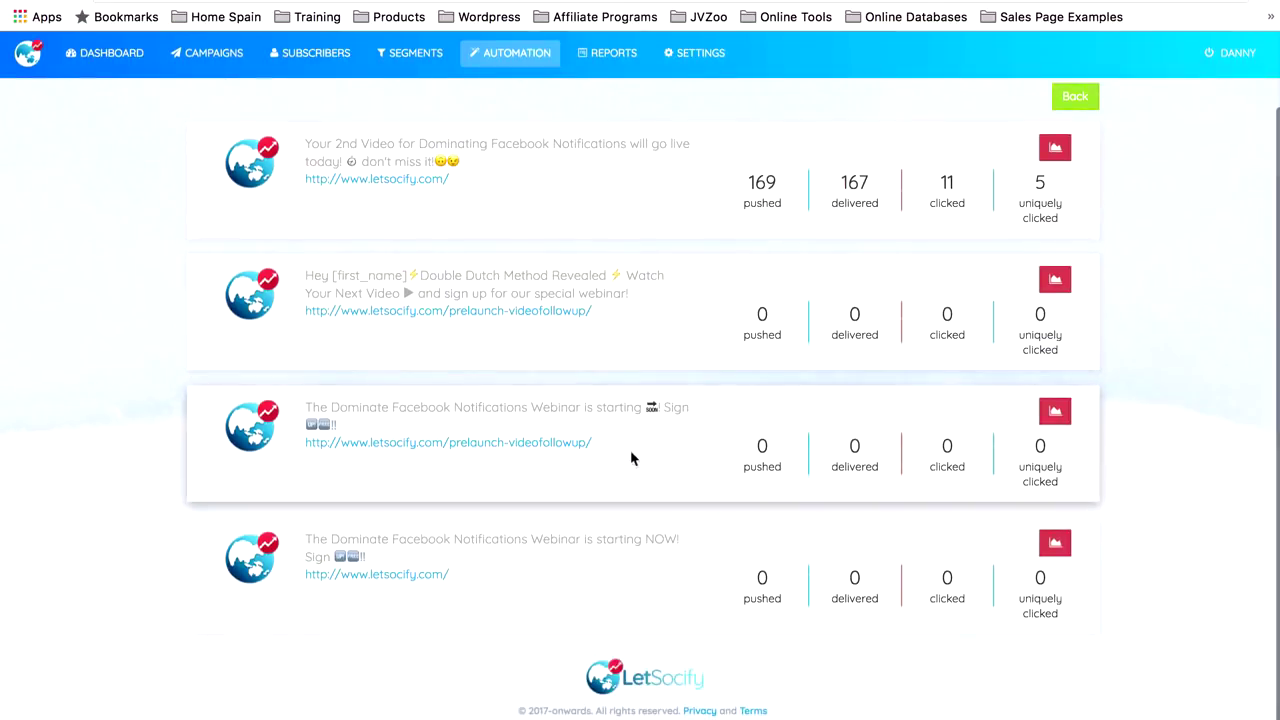
scroll(906, 325, up, 2)
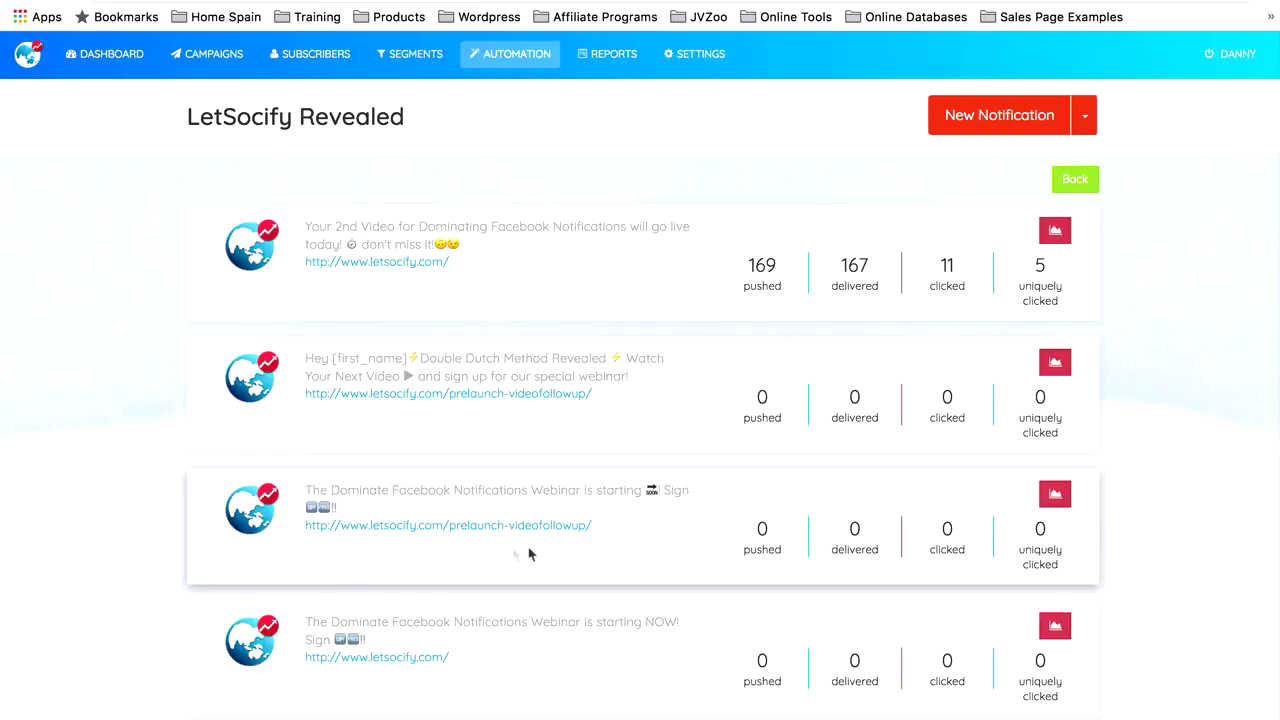
scroll(510, 655, down, 2)
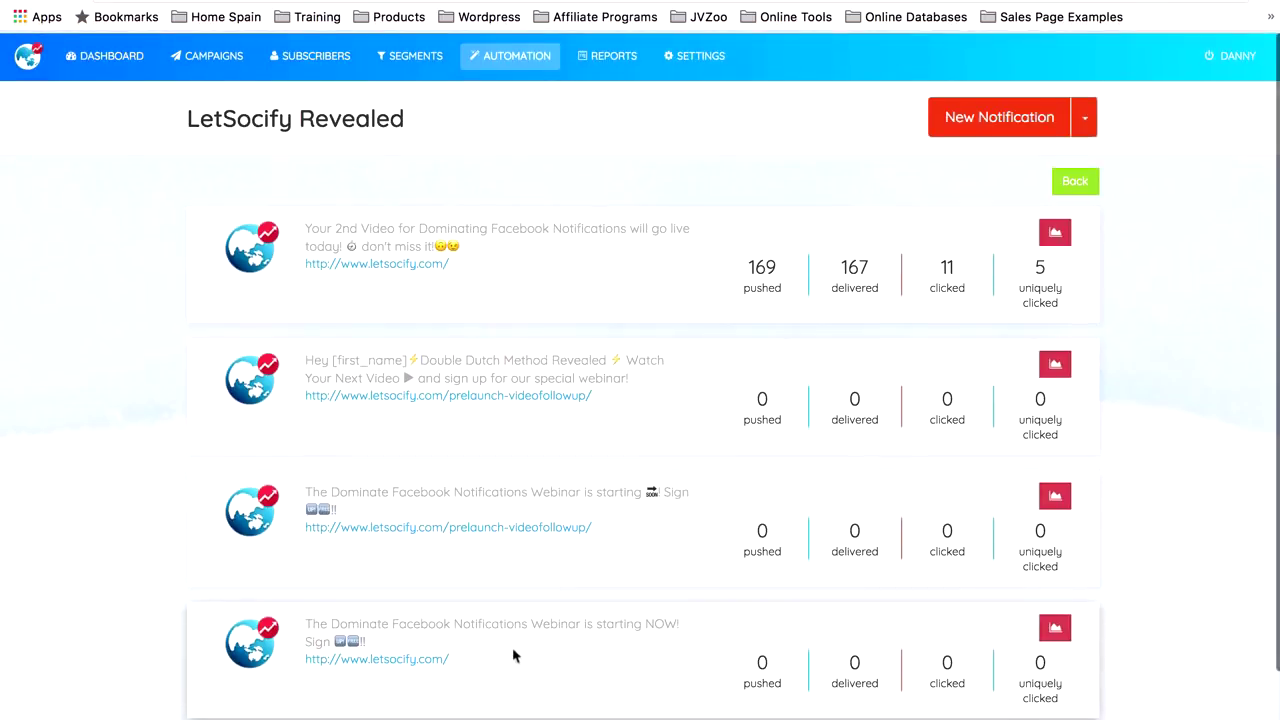
scroll(630, 520, up, 2)
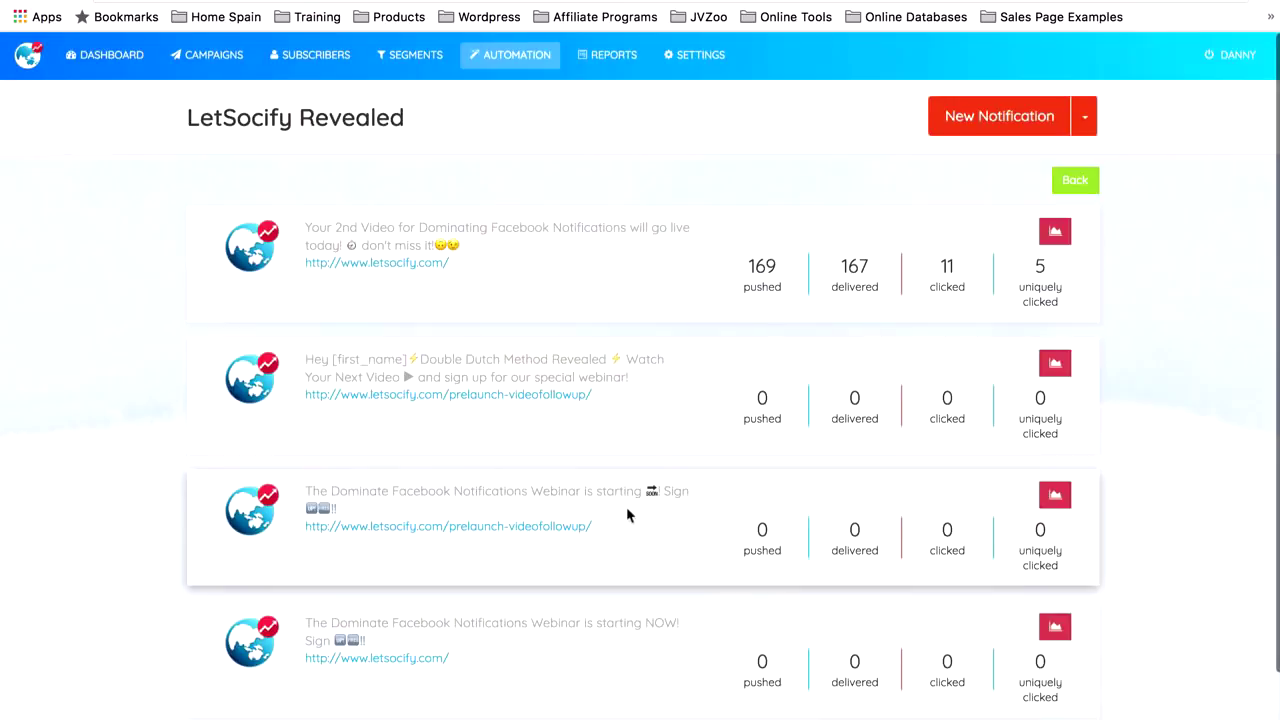
Open the detailed report of the sequence's first notification and examine its UTM parameters and its platform, device and browser segmentation.
click(1047, 231)
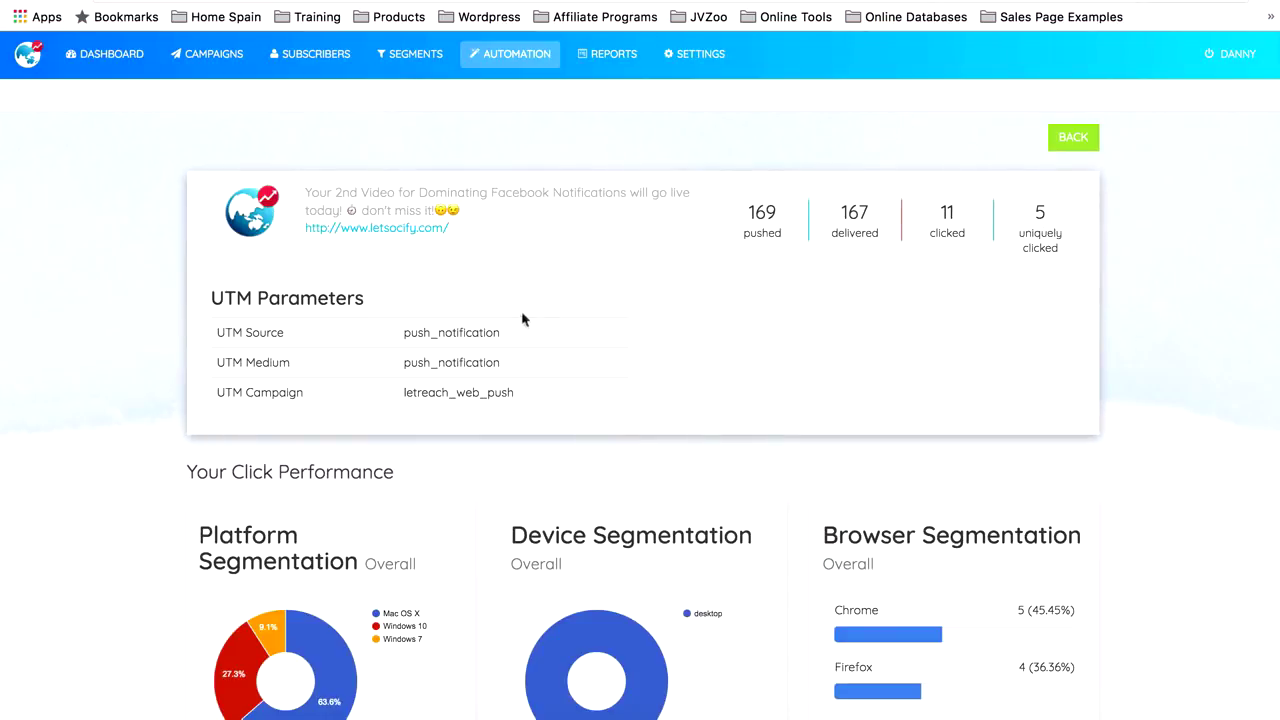
scroll(522, 312, down, 3)
scroll(522, 310, down, 4)
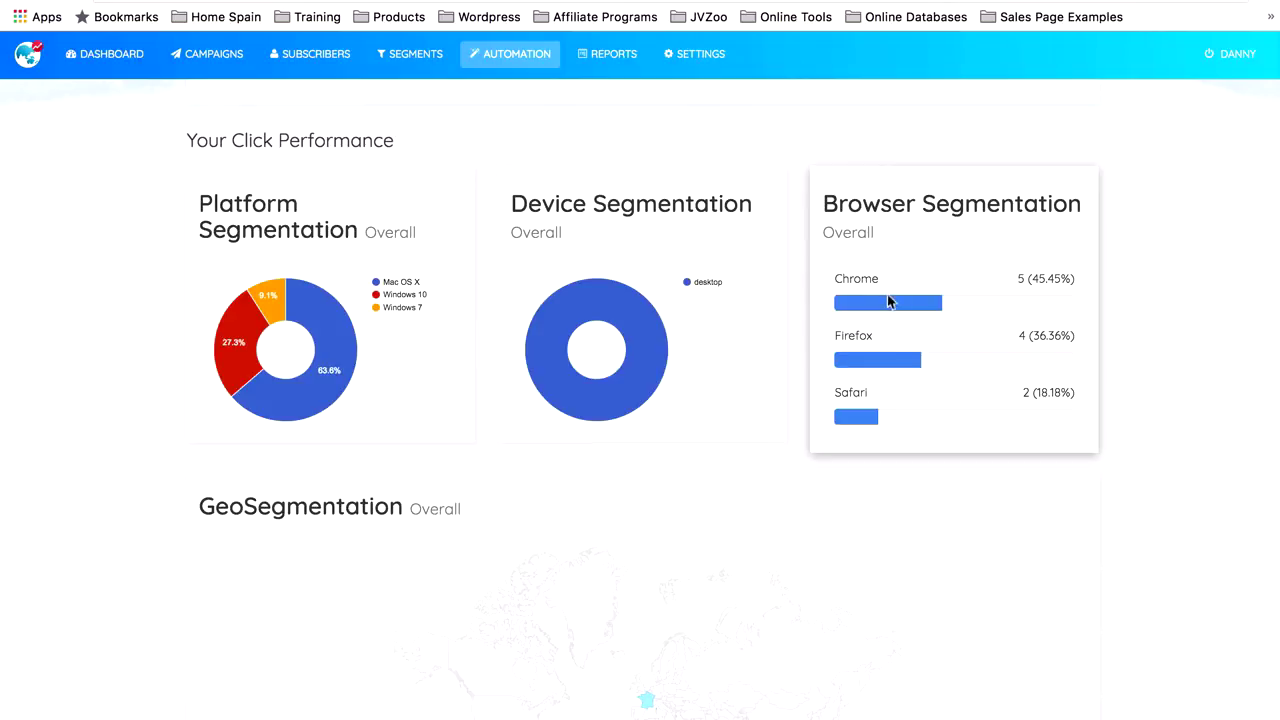
scroll(885, 395, up, 2)
scroll(885, 400, down, 3)
Examine the GeoSegmentation map's clicks for the Philippines and France, and the table of clicks by country.
scroll(883, 392, down, 5)
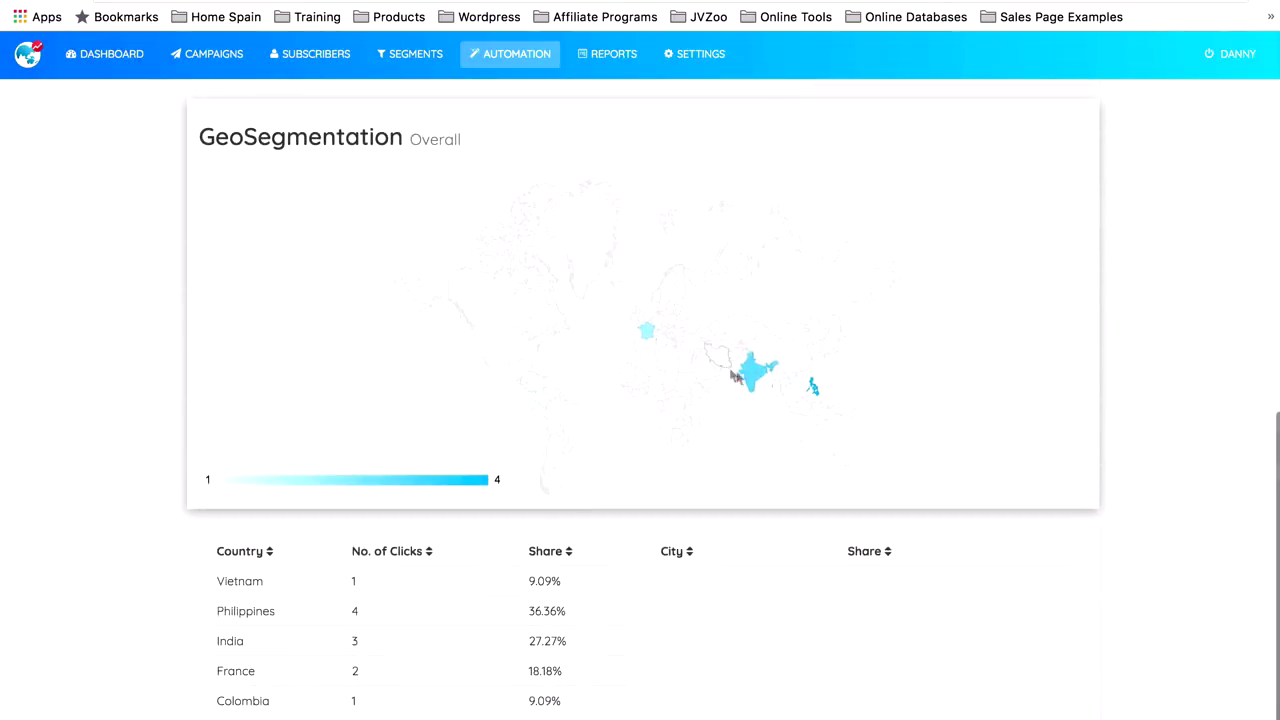
mouse_move(812, 392)
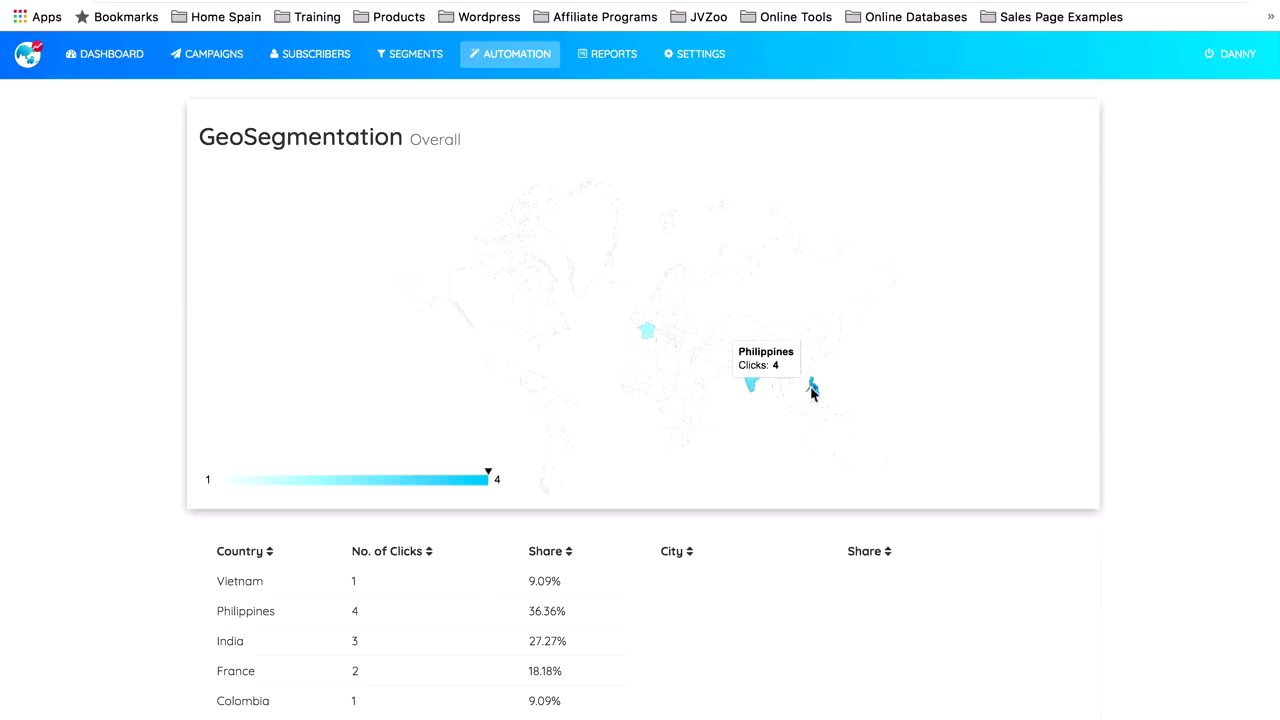
mouse_move(651, 338)
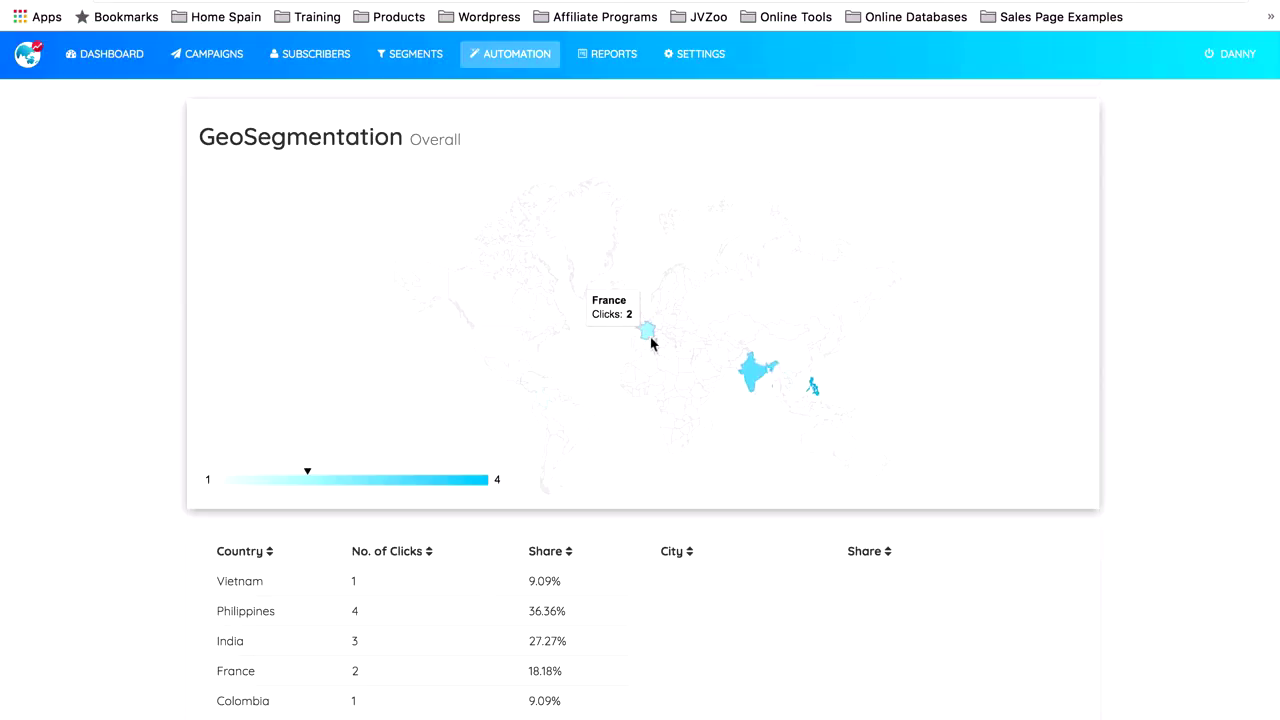
scroll(651, 343, up, 1)
scroll(651, 346, down, 2)
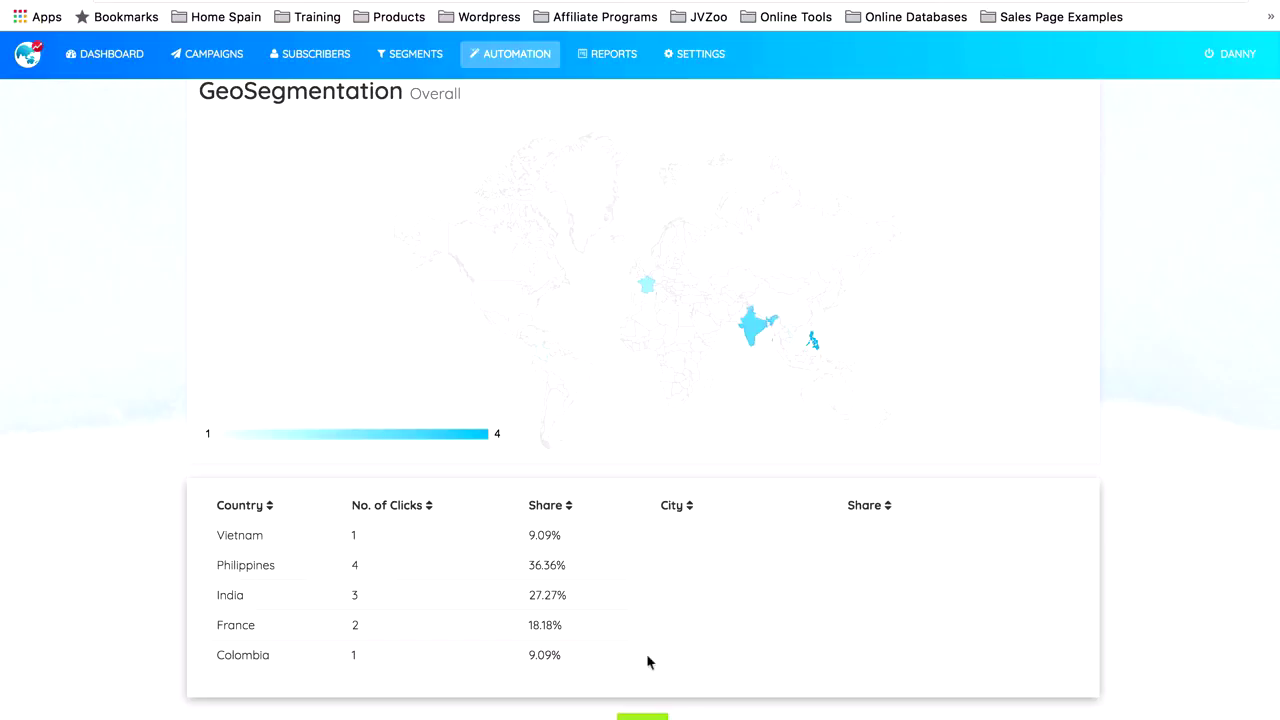
scroll(858, 421, down, 1)
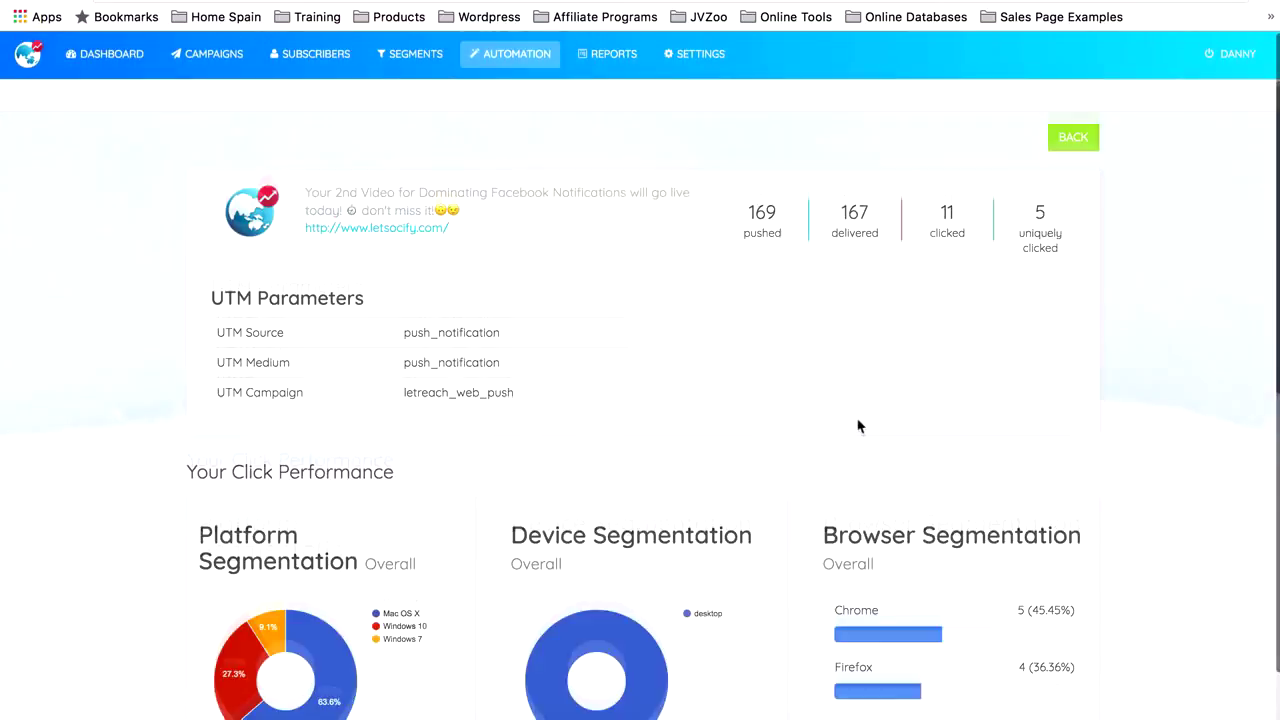